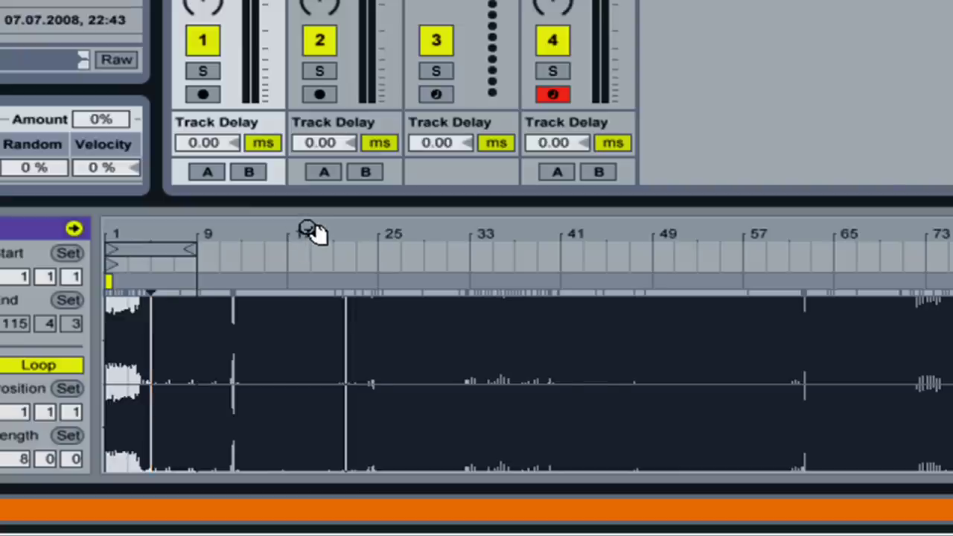
Step: Examine the clip's waveform at different zoom levels, from the whole track down to individual beats
mouse_move(309, 231)
left_mouse_down()
mouse_move(308, 261)
mouse_move(319, 234)
left_mouse_up()
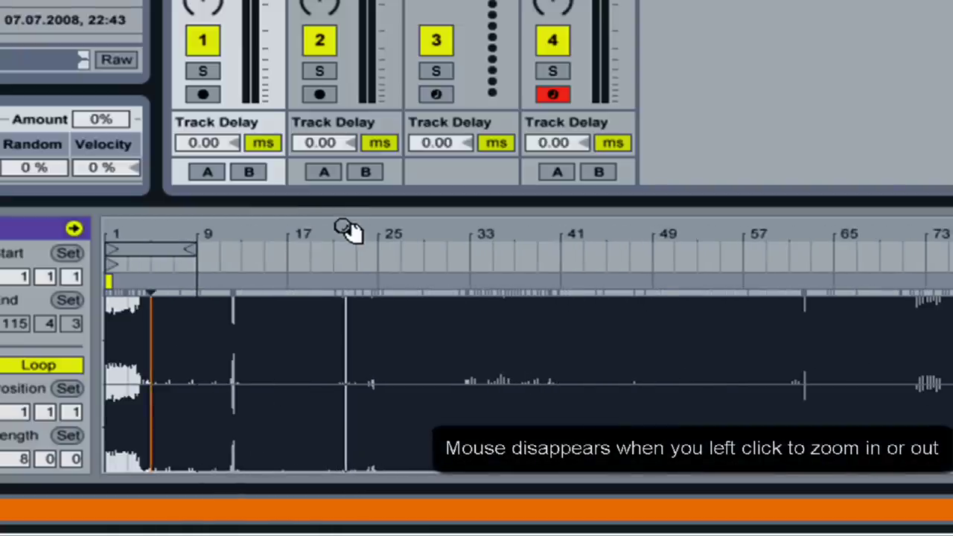
mouse_move(348, 231)
left_mouse_down()
mouse_move(348, 268)
mouse_move(348, 233)
mouse_move(347, 242)
left_mouse_up()
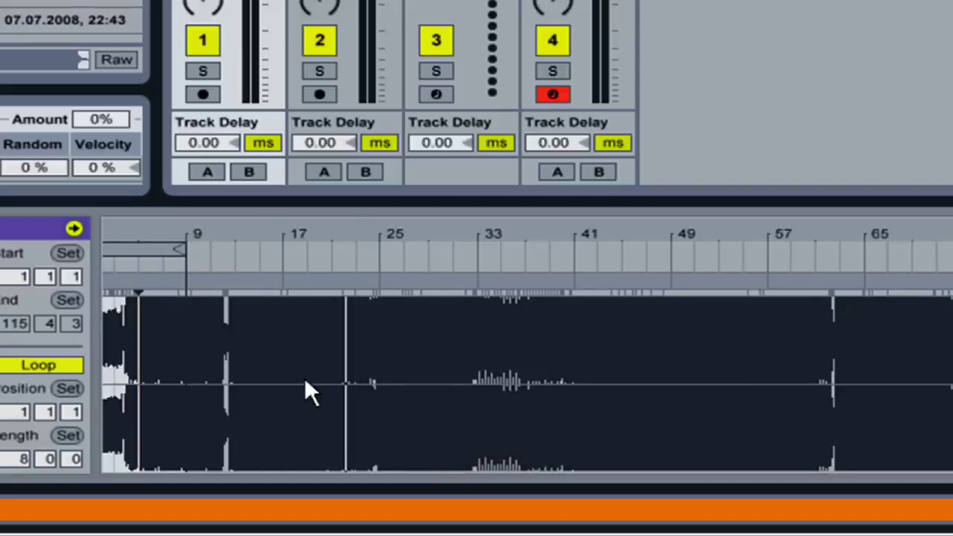
left_click_drag(262, 230, 277, 229)
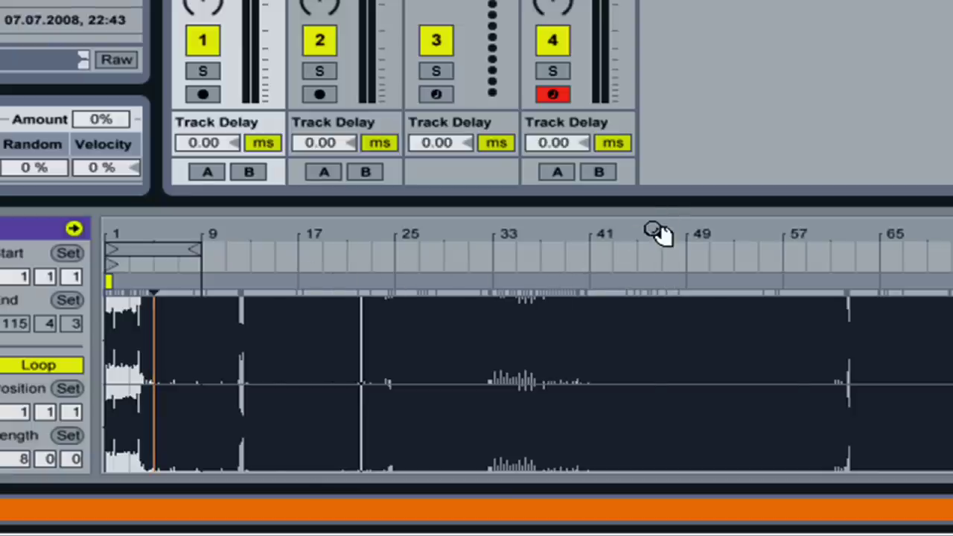
left_click_drag(660, 234, 660, 335)
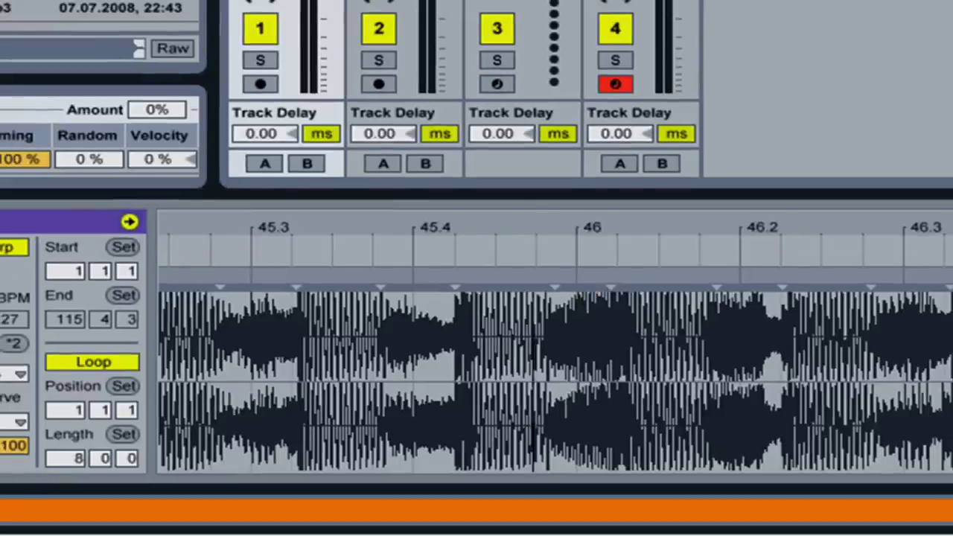
left_click_drag(533, 227, 715, 88)
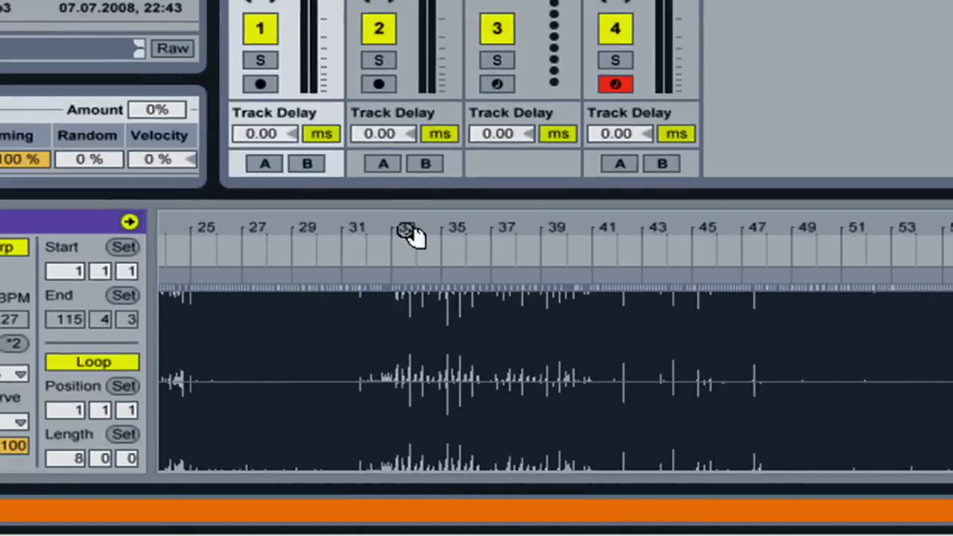
key("plus")
key("plus")
key("plus")
left_click_drag(171, 227, 822, 295)
left_click_drag(389, 227, 510, 90)
key("plus")
key("plus")
key("plus")
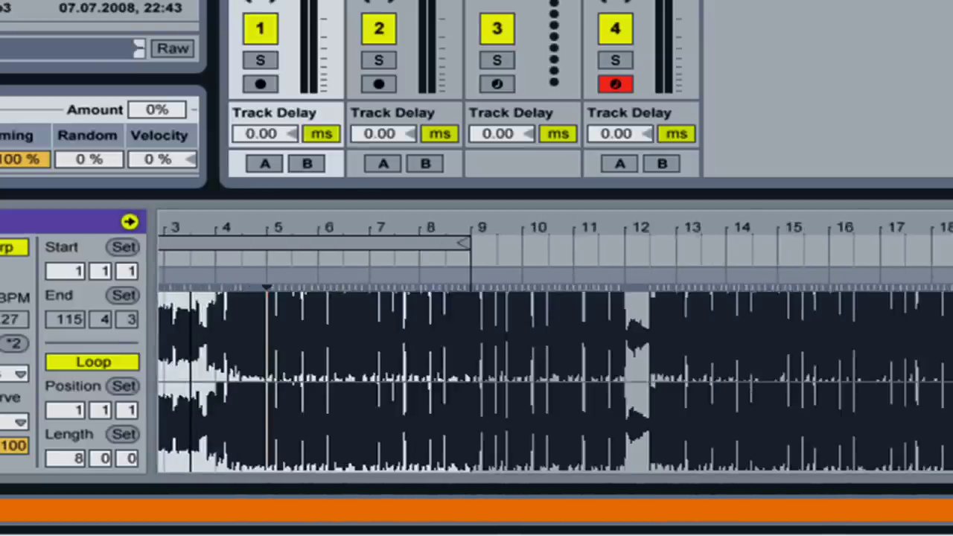
key("plus")
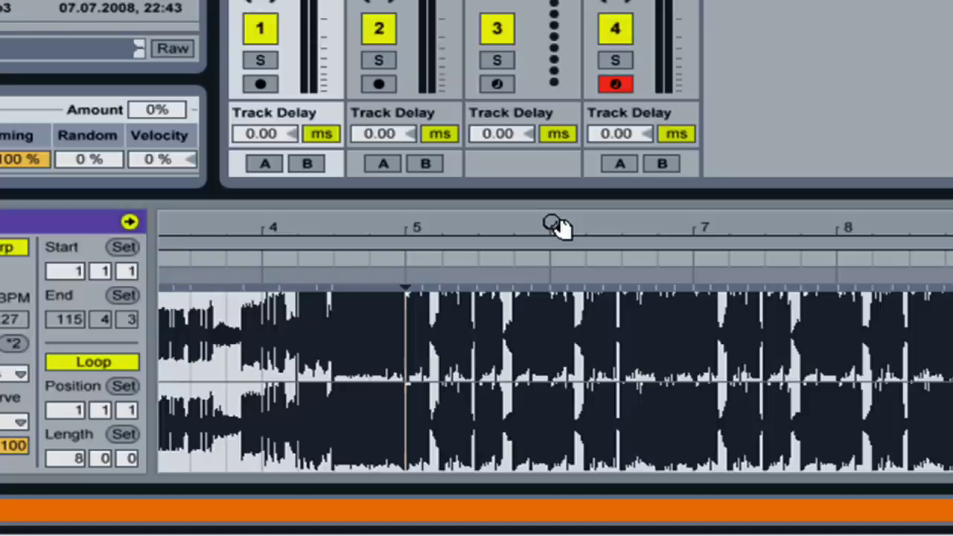
Step: Check the warp marker at bar 1 against the audio's start and launch the clip with its eight-bar loop
left_click_drag(320, 230, 320, 149)
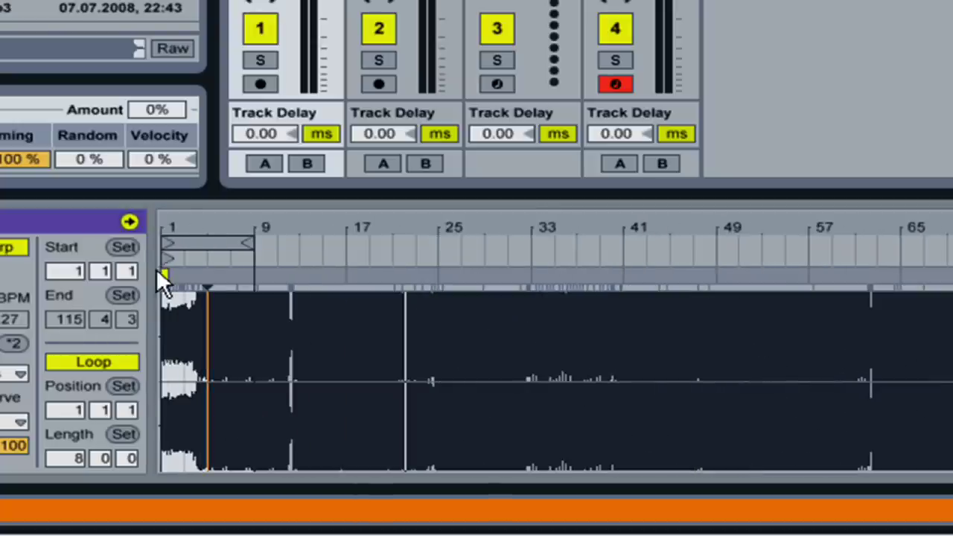
left_click_drag(171, 223, 245, 335)
left_click_drag(174, 313, 159, 223)
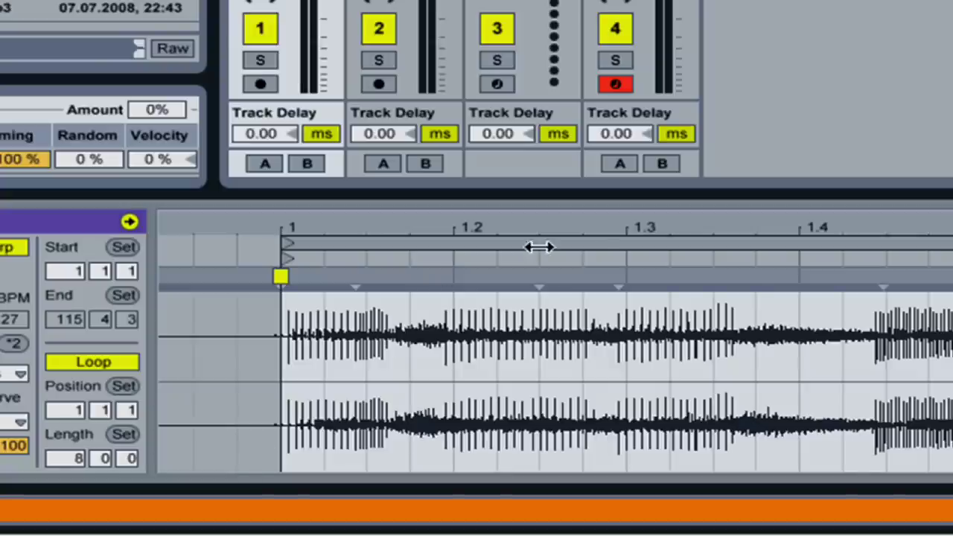
left_click_drag(580, 226, 580, 111)
left_click_drag(586, 149, 586, 141)
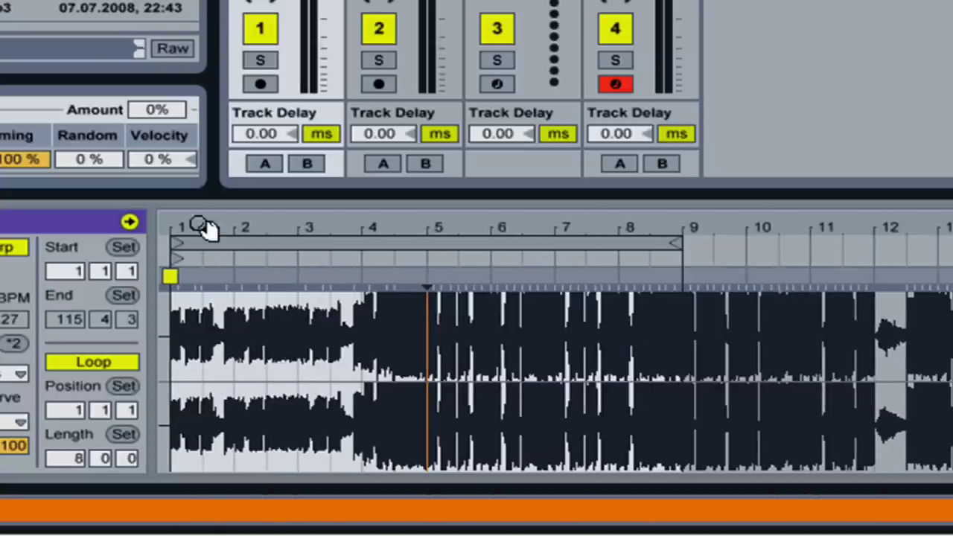
left_click(413, 248)
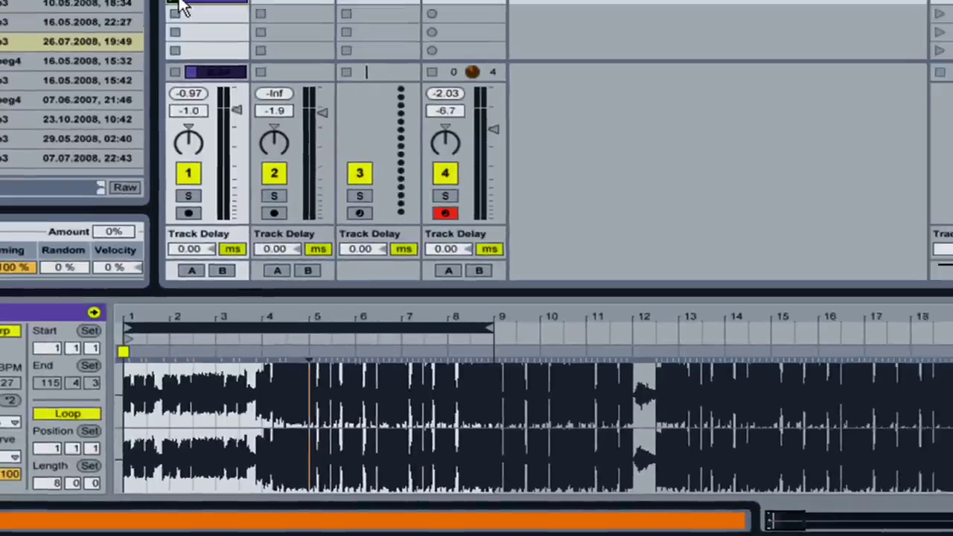
left_click(161, 44)
left_click(160, 44)
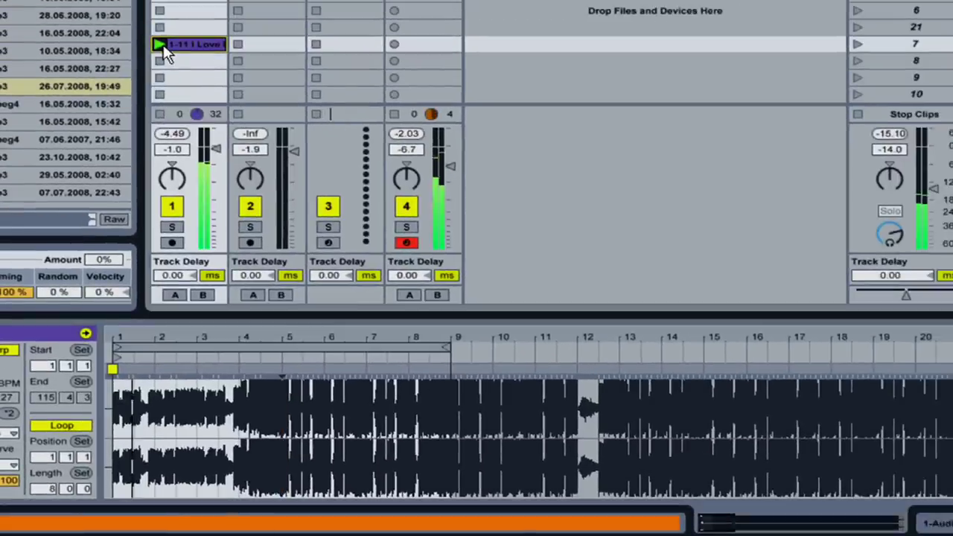
Step: Shift the clip's eight-bar loop forward through bars 9 and 17 to bar 25 while listening, and stop playback
left_click(253, 350)
key("Up")
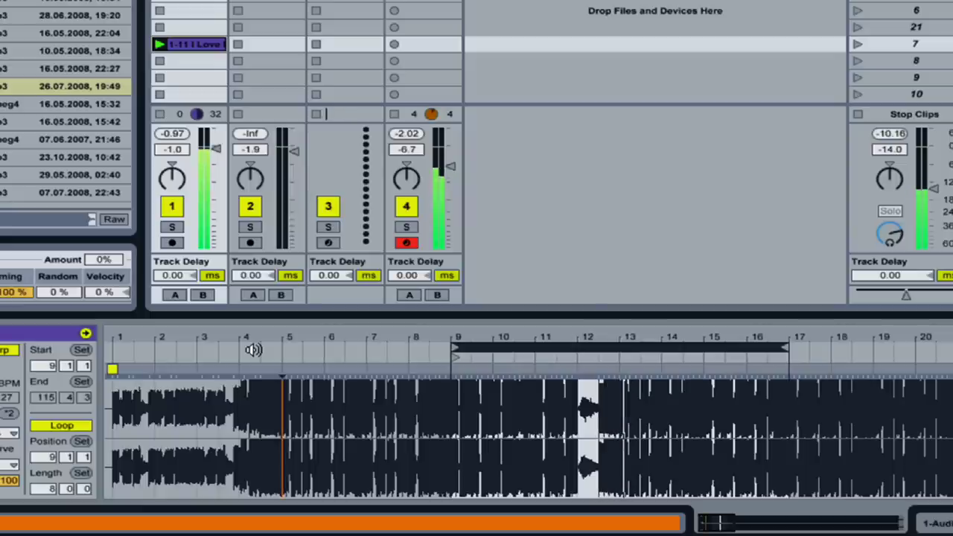
key("Up")
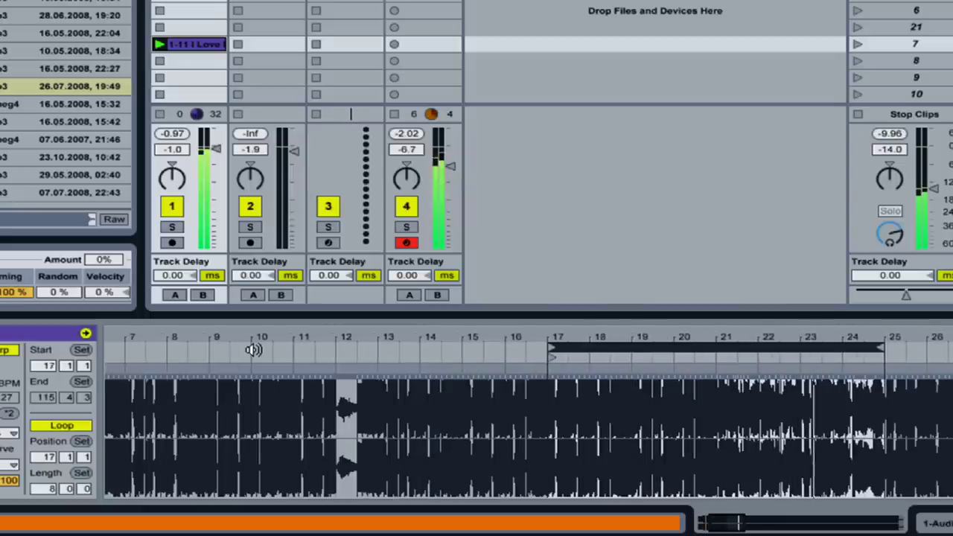
key("Up")
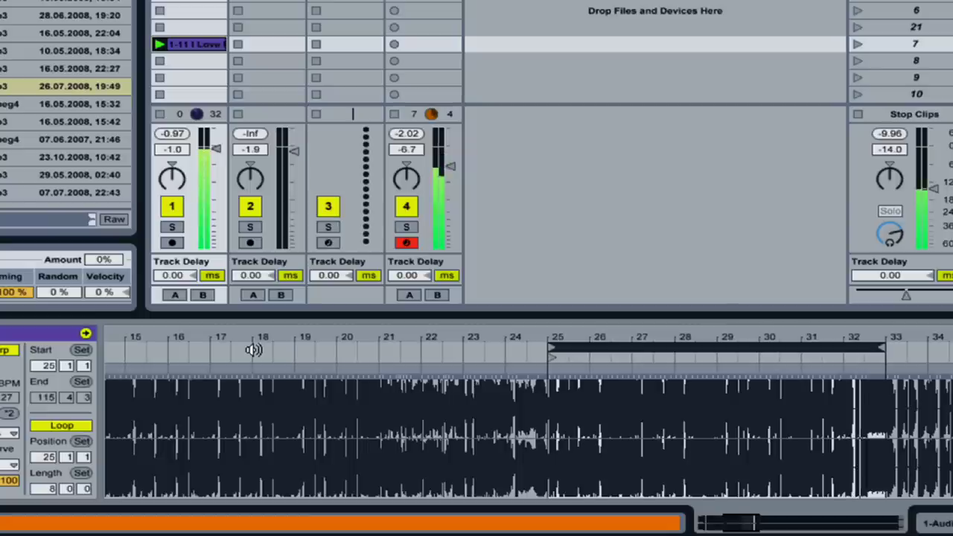
key("space")
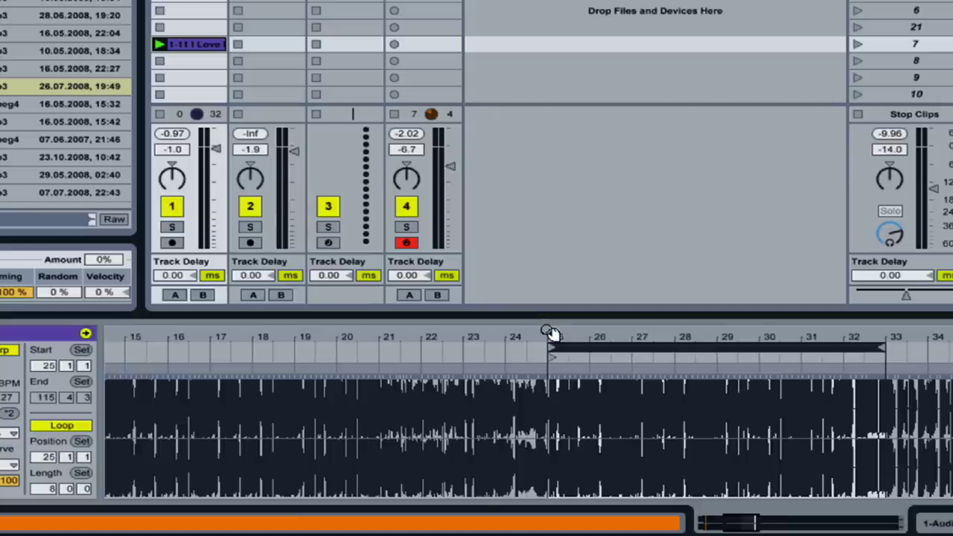
Step: Add a warp marker at the transient just after bar 25 and align the beat's onset precisely with the bar 25 line
left_click_drag(549, 332, 549, 443)
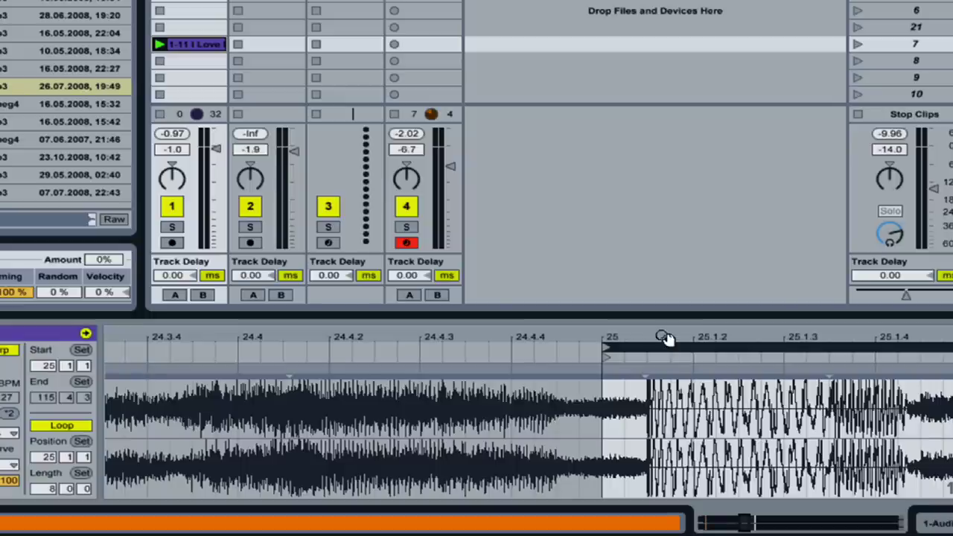
left_click_drag(663, 338, 663, 379)
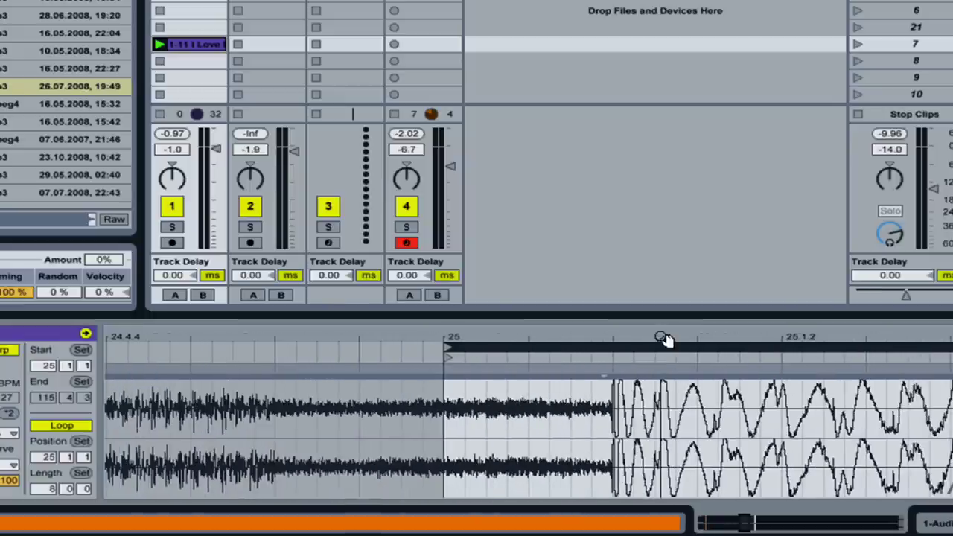
double_click(603, 367)
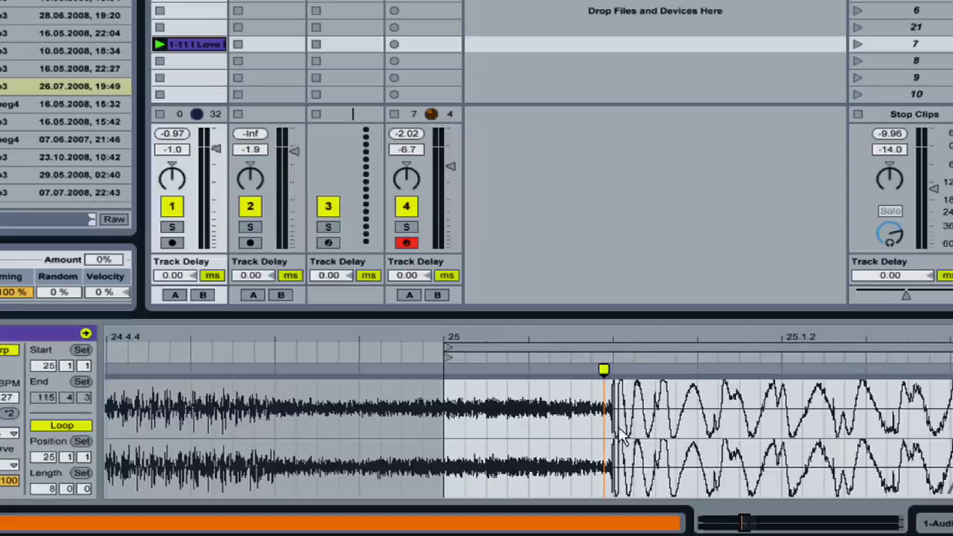
mouse_move(607, 336)
left_mouse_down()
mouse_move(606, 417)
mouse_move(606, 337)
left_mouse_up()
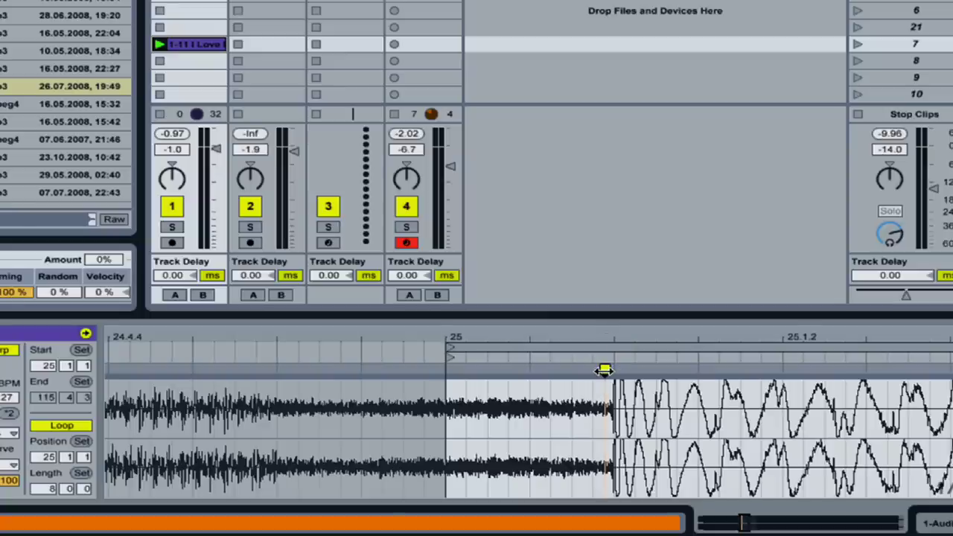
left_click_drag(604, 369, 445, 369)
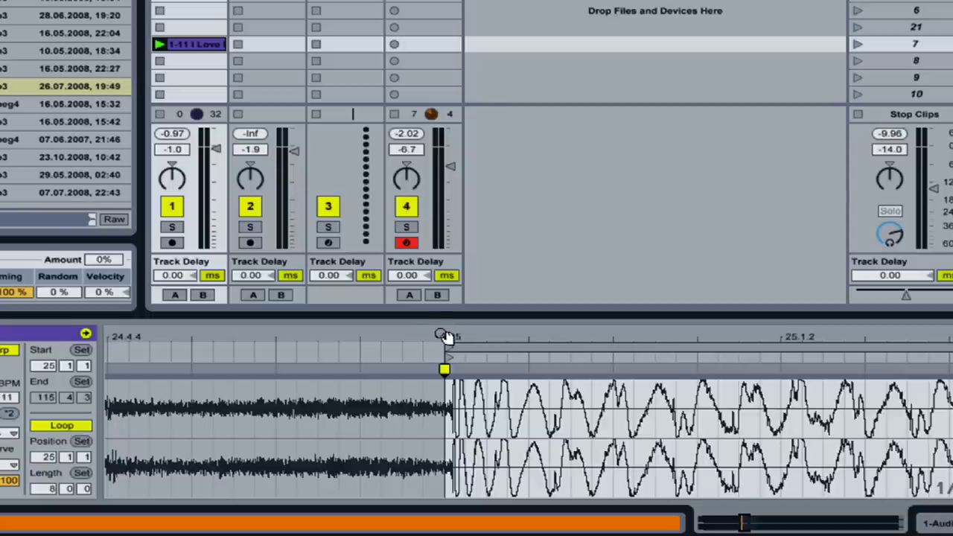
left_click_drag(445, 335, 459, 451)
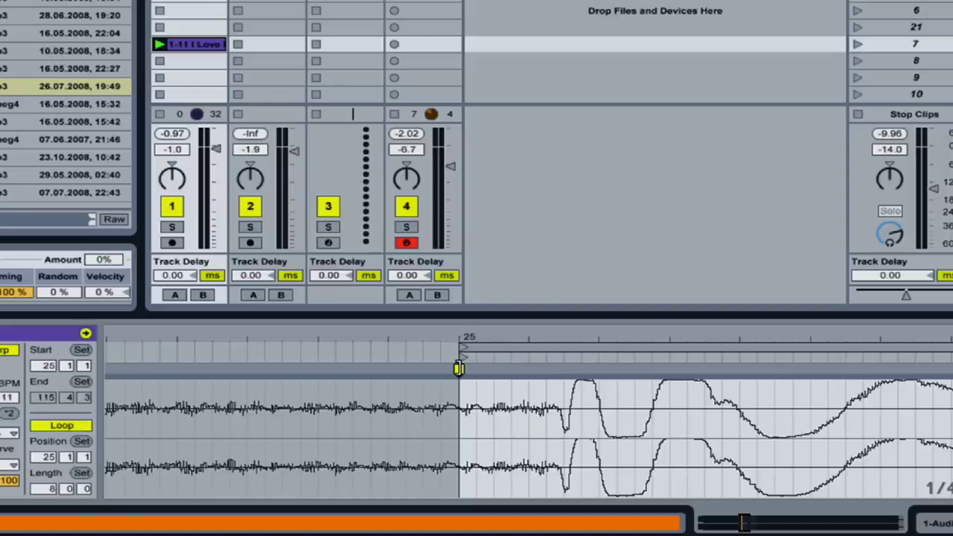
left_click_drag(458, 368, 369, 375)
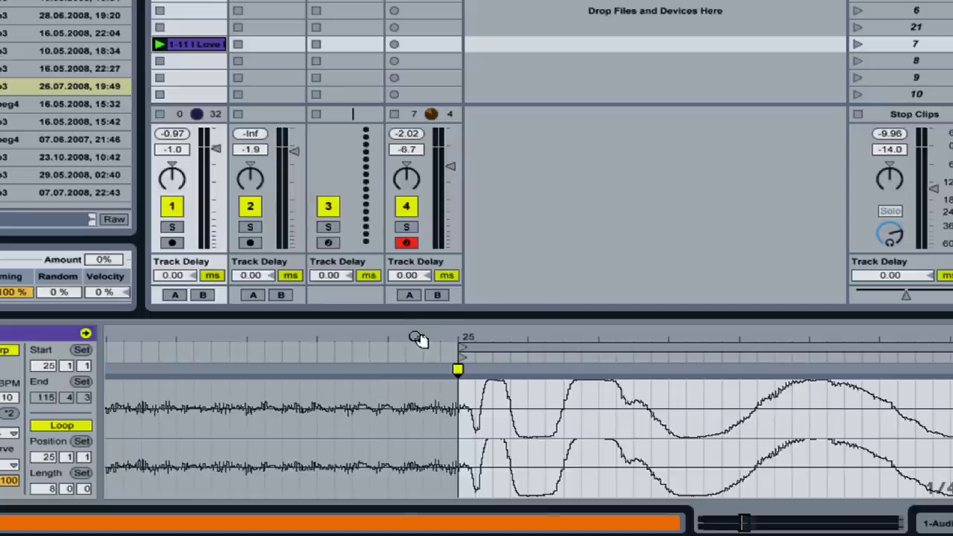
Step: Relaunch the clip from bar 25 and shift its eight-bar loop forward through bar 33 to bar 41
left_click_drag(418, 337, 419, 243)
left_click_drag(406, 320, 406, 313)
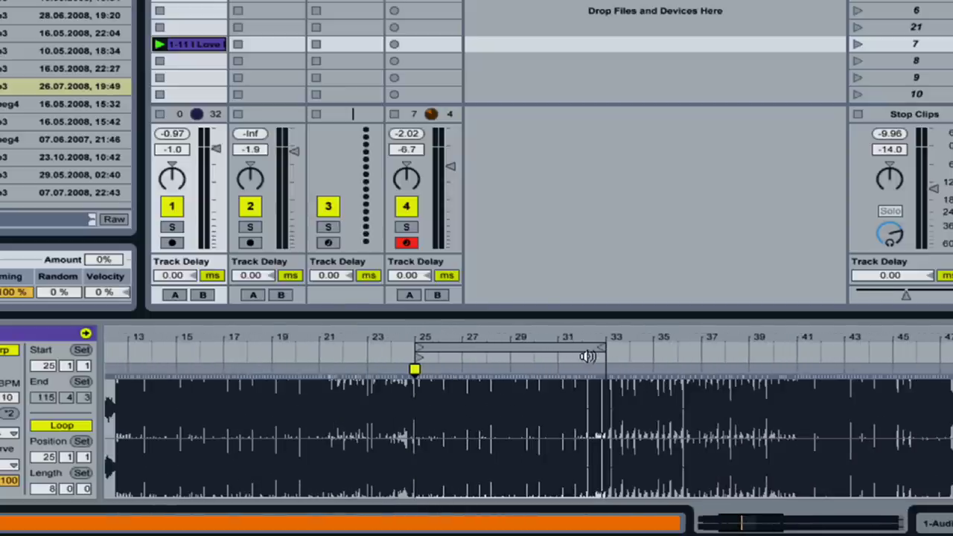
left_click(519, 345)
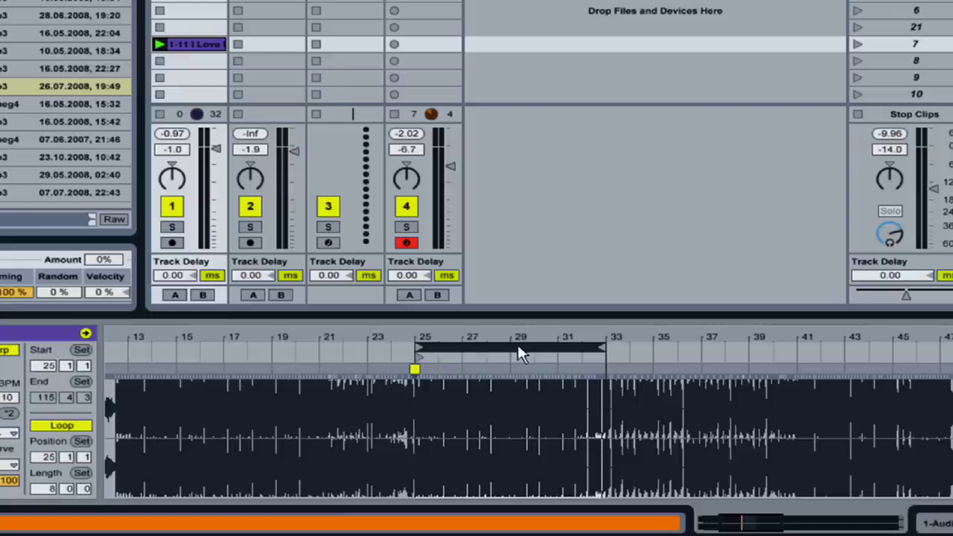
left_click(160, 46)
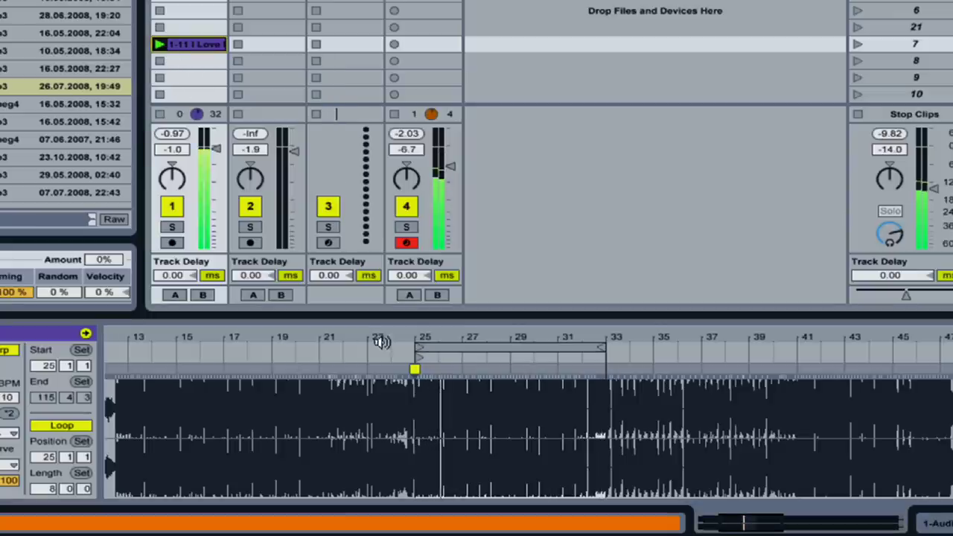
left_click(501, 347)
key("Up")
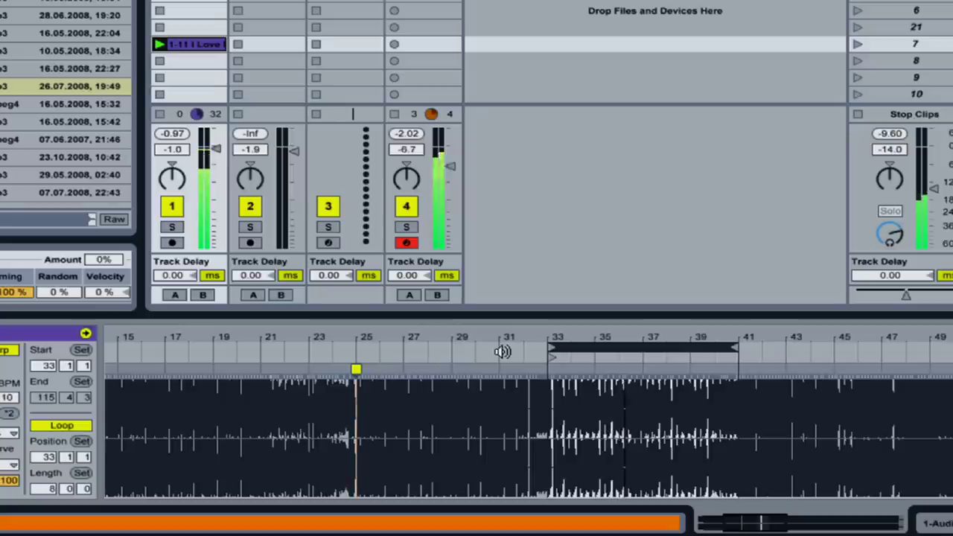
key("Up")
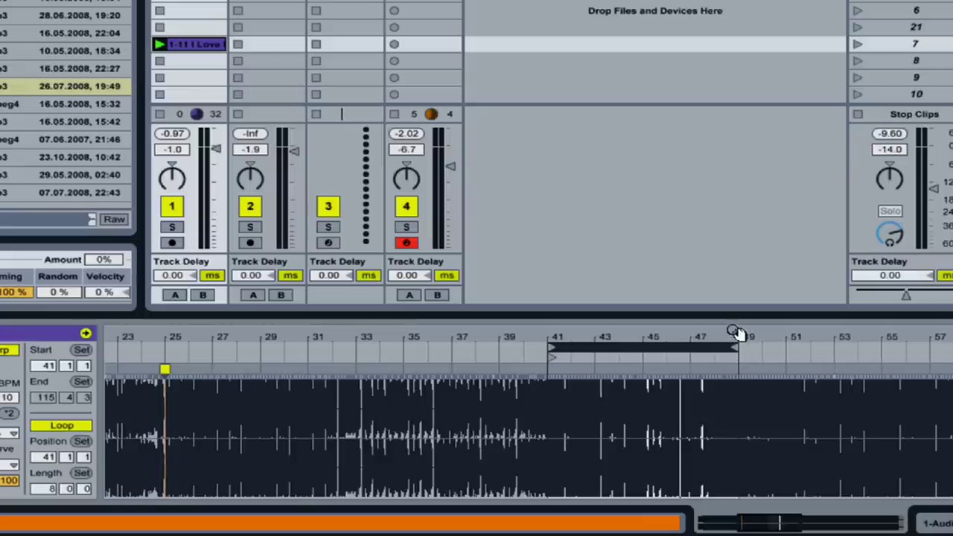
Step: Add a warp marker at the transient just after bar 41 and align the beat's onset precisely with the bar 41 line
left_click_drag(733, 336, 733, 410)
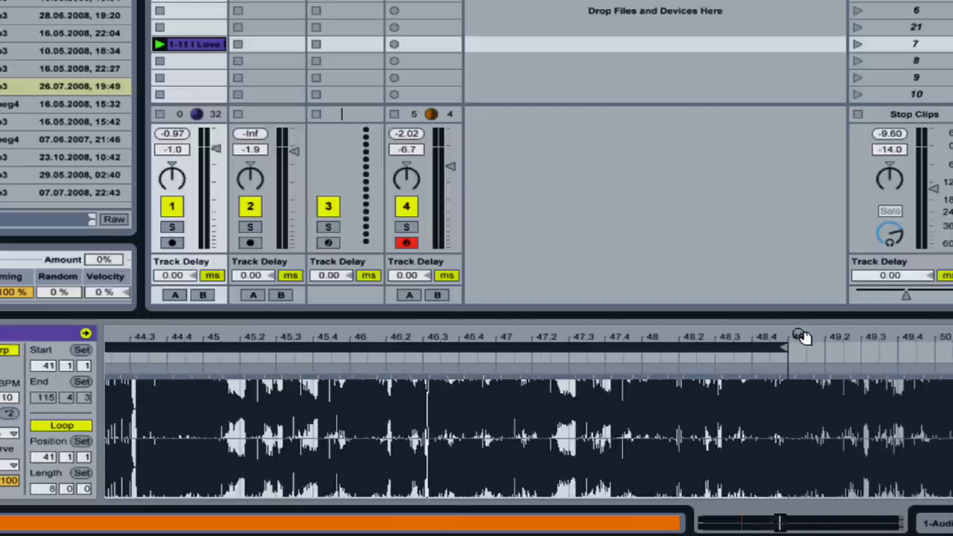
mouse_move(790, 336)
left_mouse_down()
mouse_move(778, 425)
mouse_move(700, 486)
mouse_move(761, 439)
mouse_move(784, 331)
mouse_move(789, 336)
left_mouse_up()
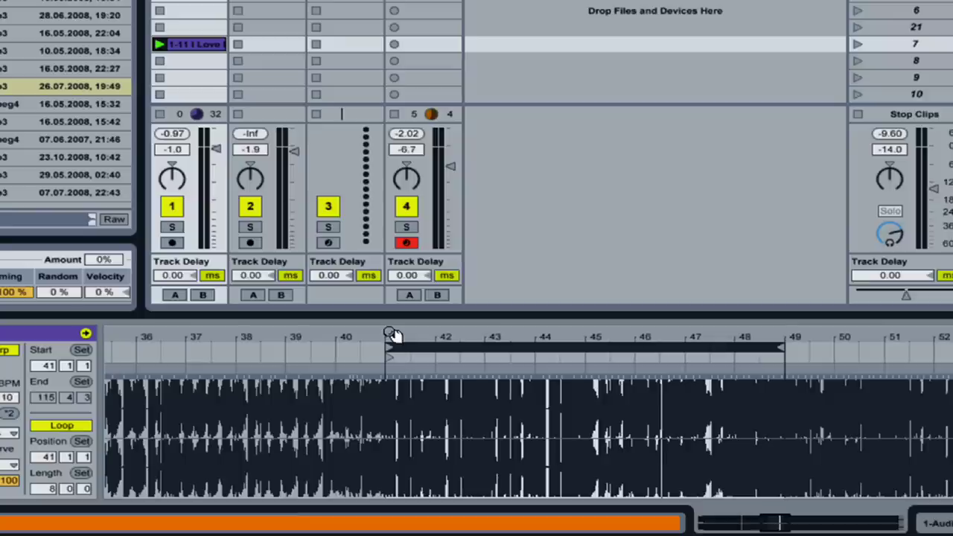
left_click_drag(386, 336, 385, 410)
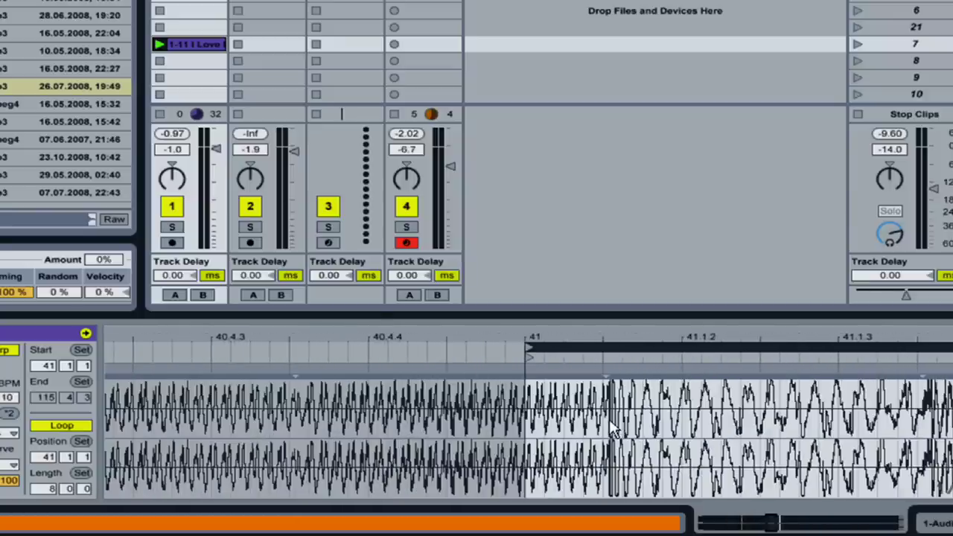
double_click(605, 370)
mouse_move(605, 370)
left_mouse_down()
mouse_move(507, 371)
mouse_move(526, 370)
left_mouse_up()
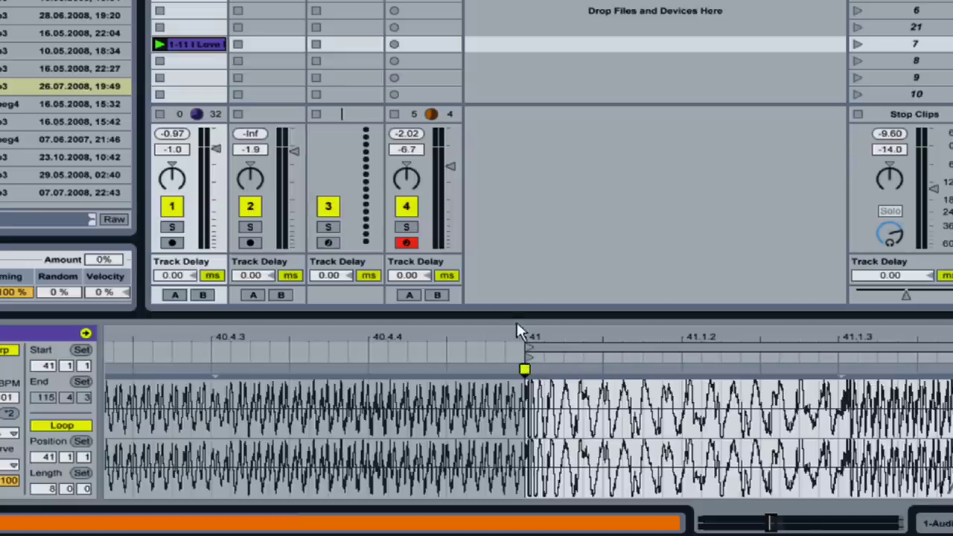
mouse_move(516, 331)
left_mouse_down()
mouse_move(516, 380)
mouse_move(522, 341)
left_mouse_up()
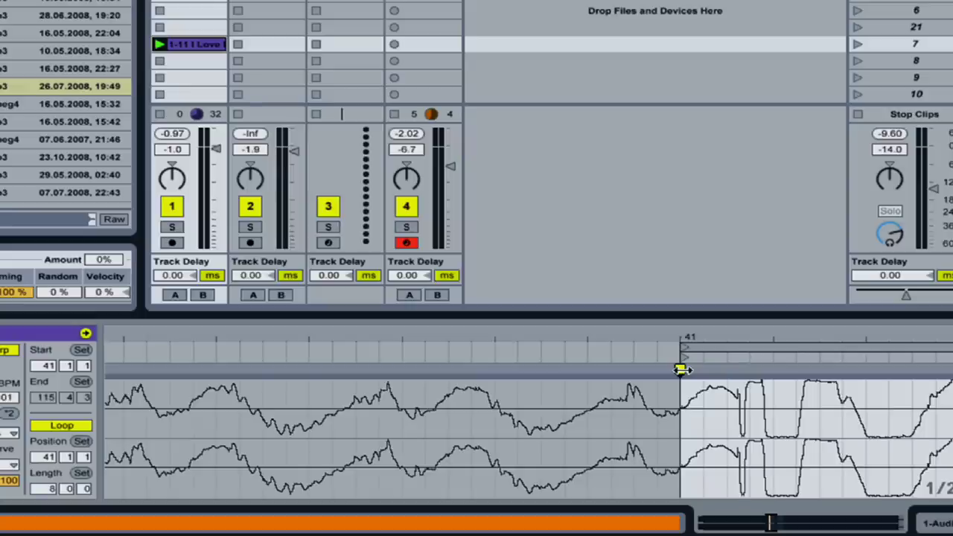
left_click_drag(680, 369, 633, 370)
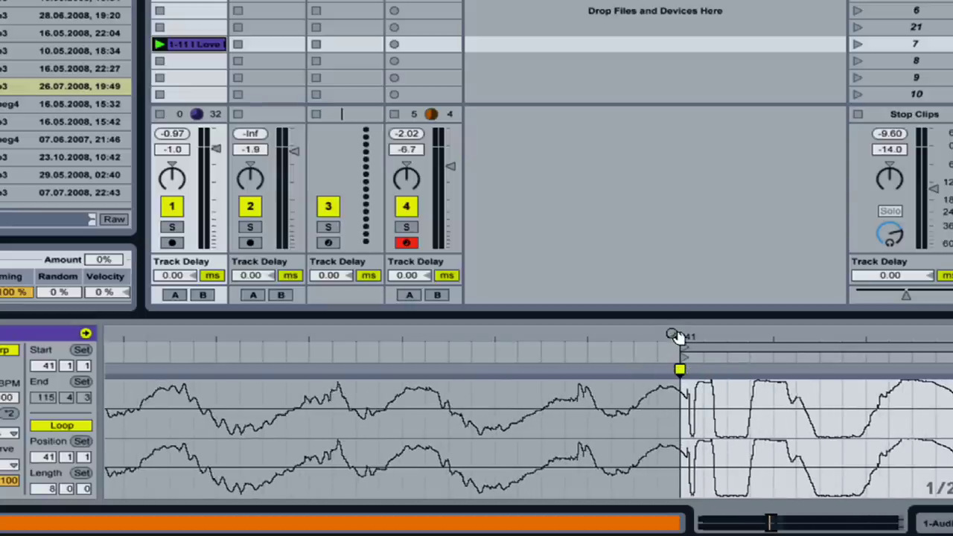
left_click_drag(675, 335, 673, 231)
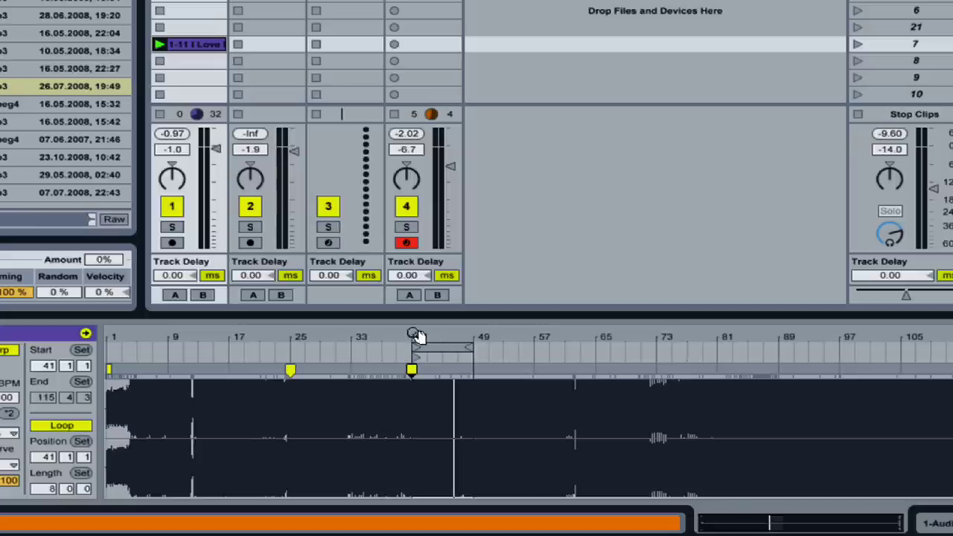
Step: Shift the clip's eight-bar loop forward to bar 49, relaunch the clip and keep it selected
left_click(451, 350)
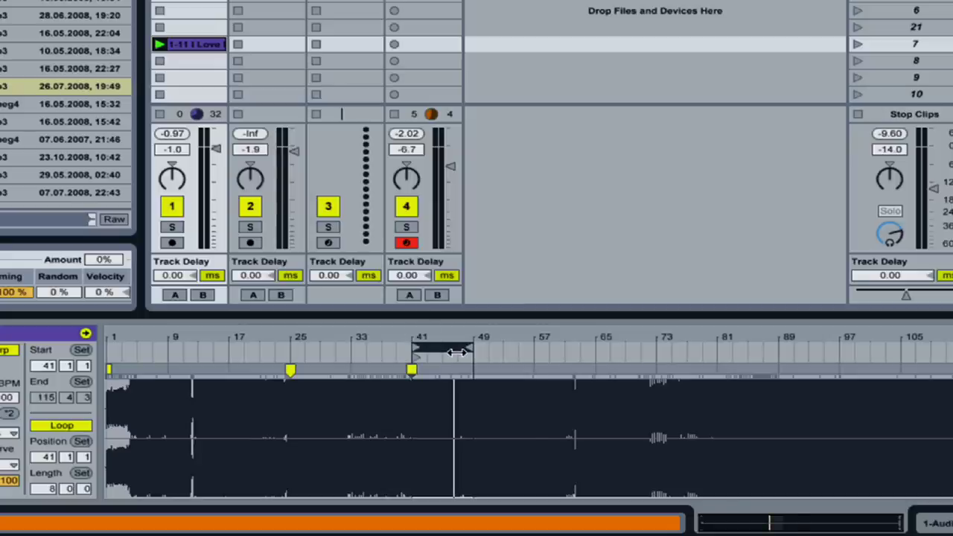
key("Up")
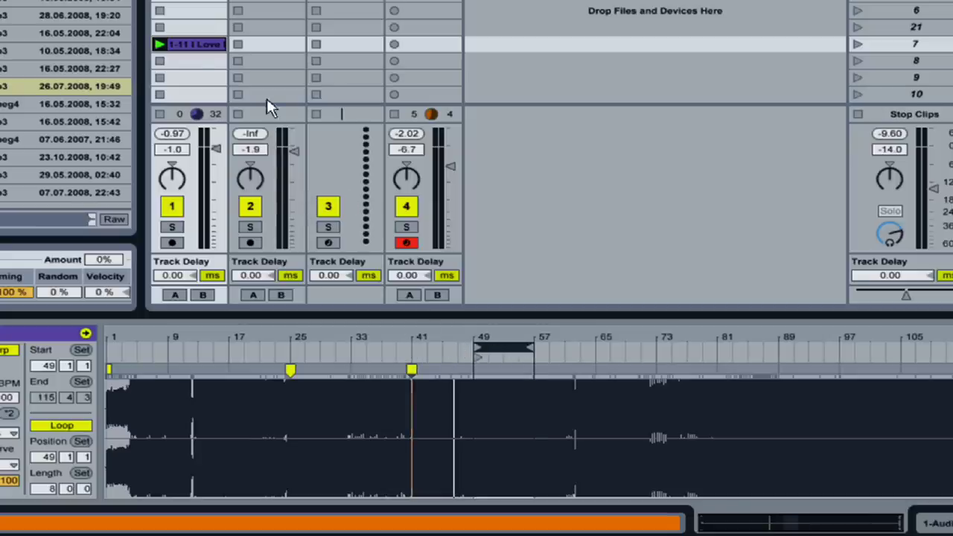
left_click(160, 45)
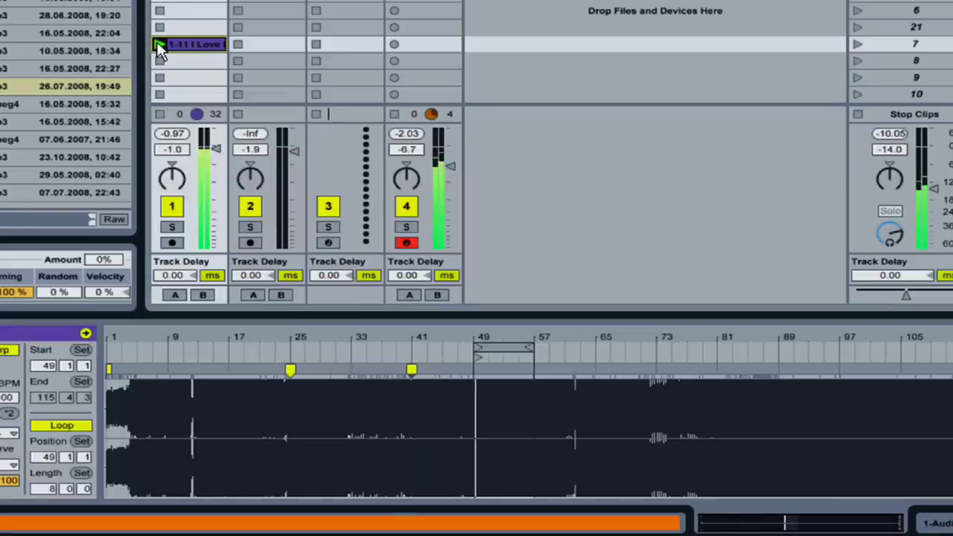
key("Up")
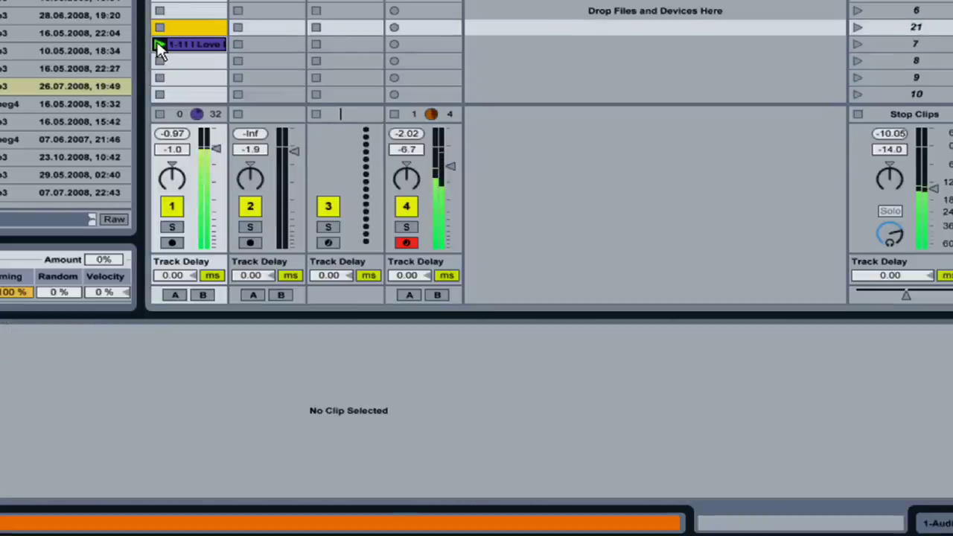
left_click(173, 45)
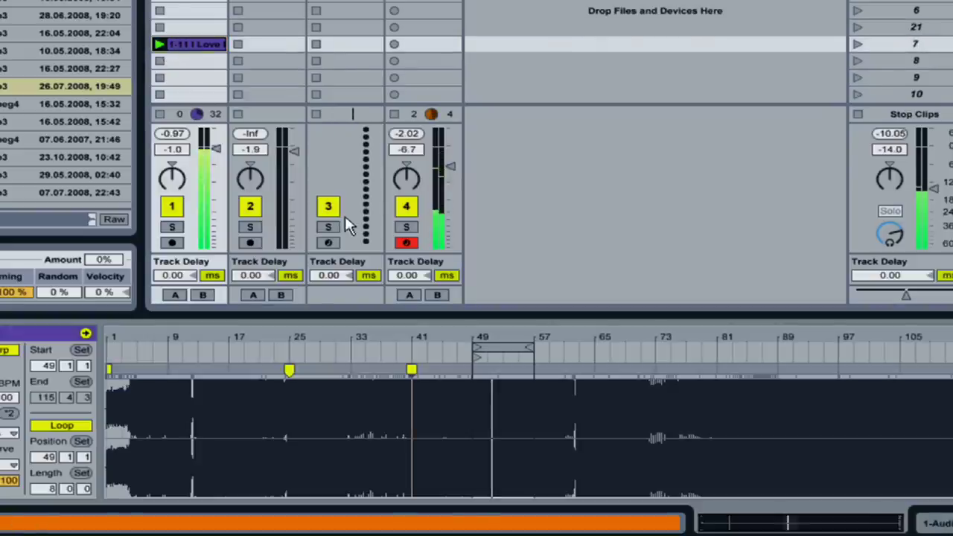
Step: Shift the playing clip's eight-bar loop forward through bar 57 to bar 65 while listening, and stop playback
left_click(492, 348)
key("Up")
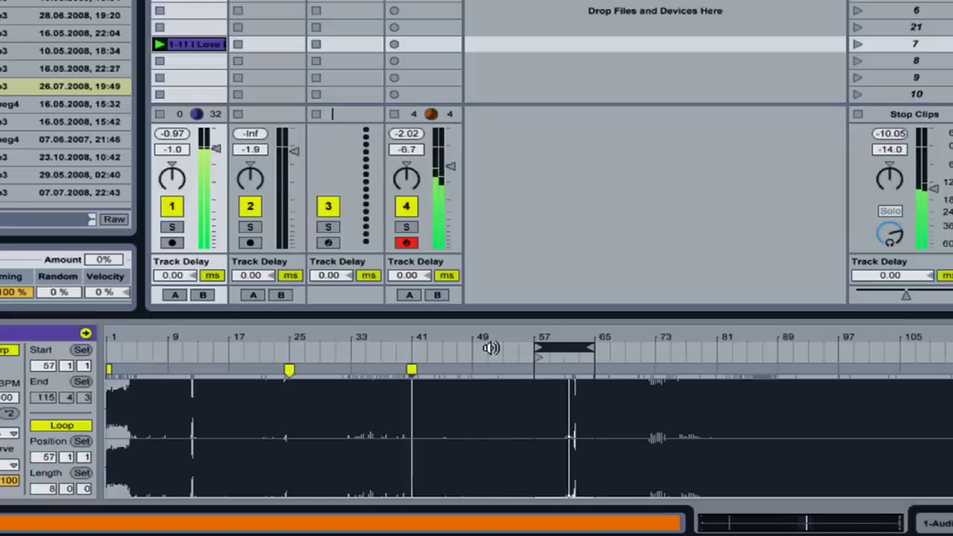
key("Up")
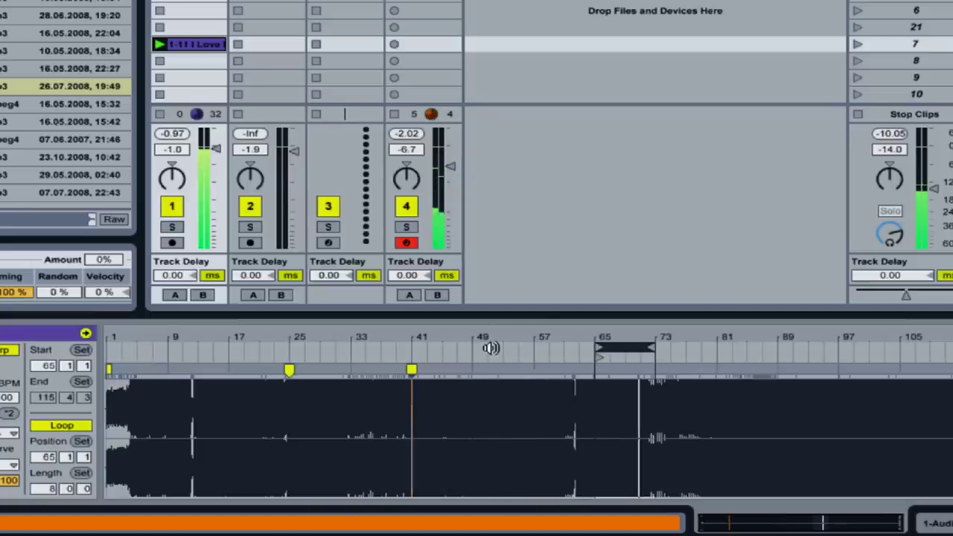
key("space")
Step: Add a warp marker at the transient just after bar 65 and align the beat's onset precisely with the bar 65 line
left_click_drag(596, 333, 596, 332)
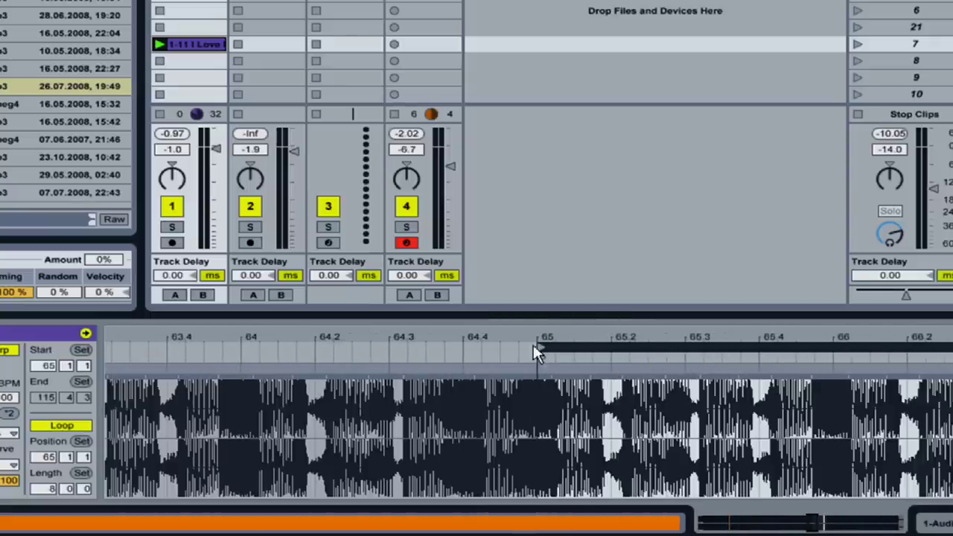
scroll(532, 334, "up", 3)
scroll(550, 342, "down", 2)
double_click(707, 371)
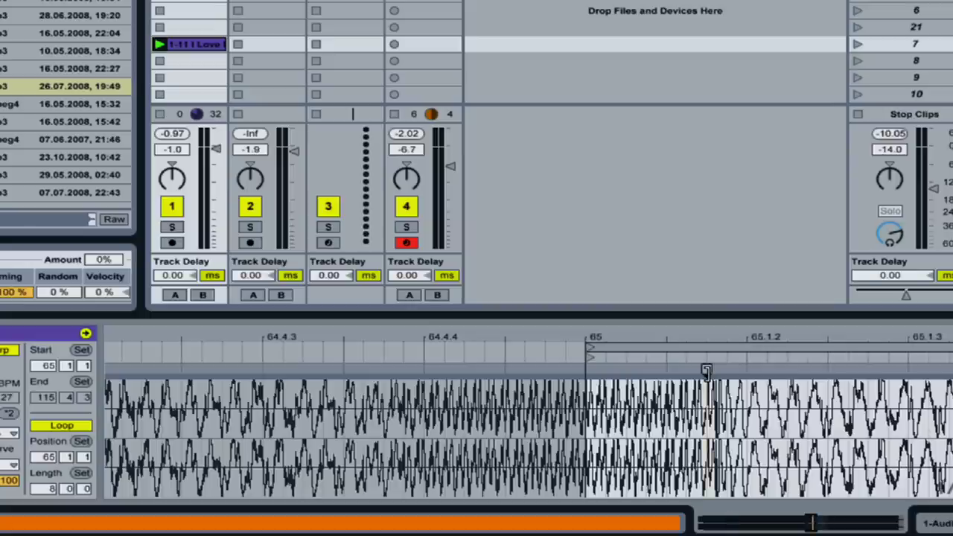
left_click_drag(707, 370, 586, 369)
left_click_drag(587, 331, 596, 356)
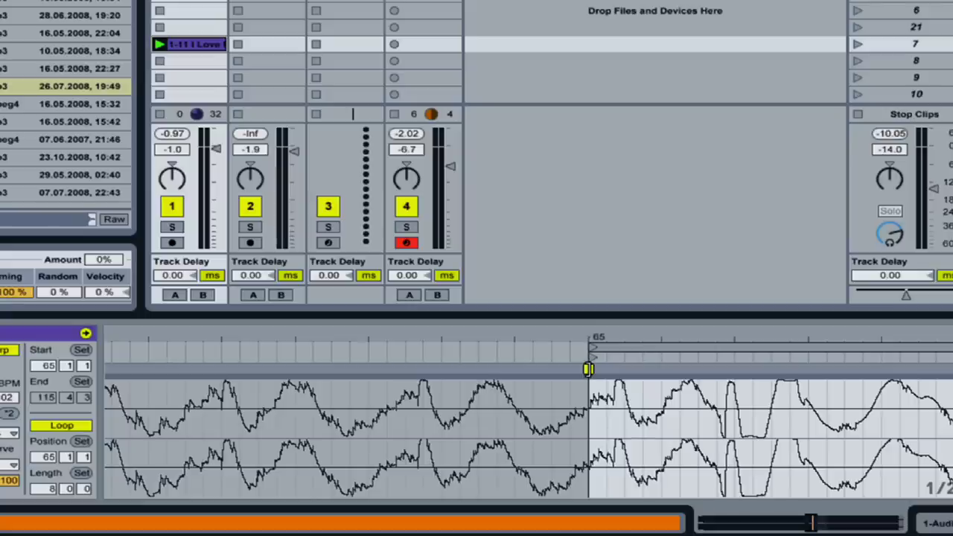
left_click_drag(588, 368, 462, 372)
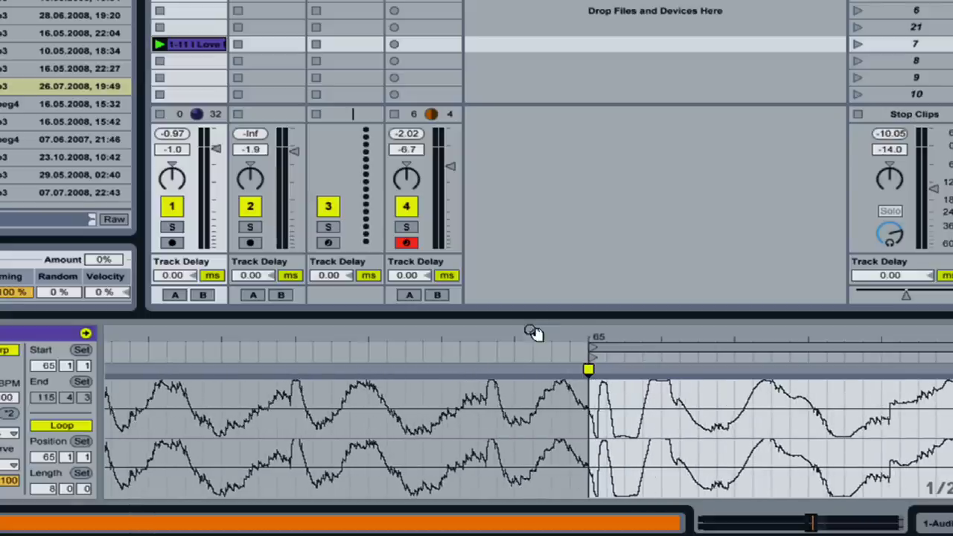
mouse_move(541, 334)
left_mouse_down()
mouse_move(541, 365)
mouse_move(540, 333)
left_mouse_up()
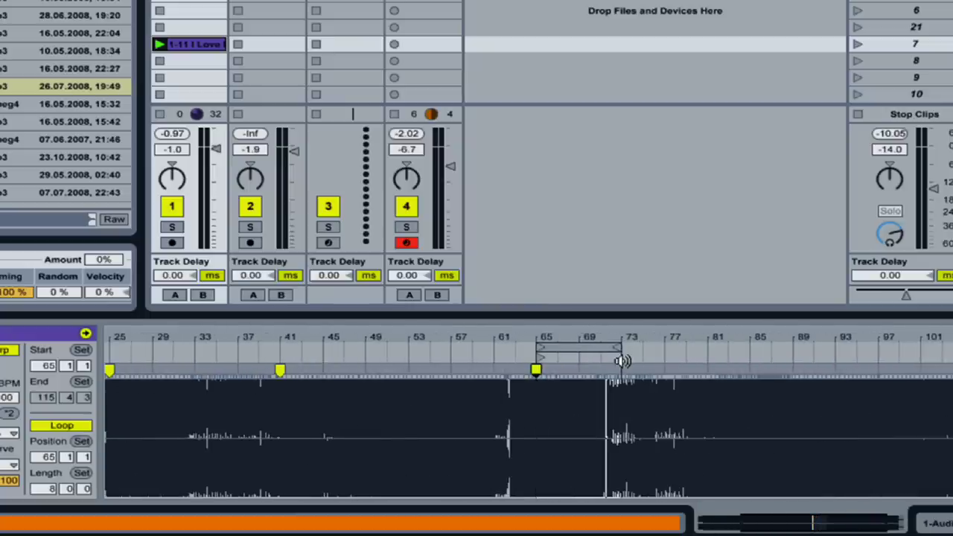
Step: Step the eight-bar loop forward repeatedly in eight-bar increments and bring it back to bar 65
left_click(586, 348)
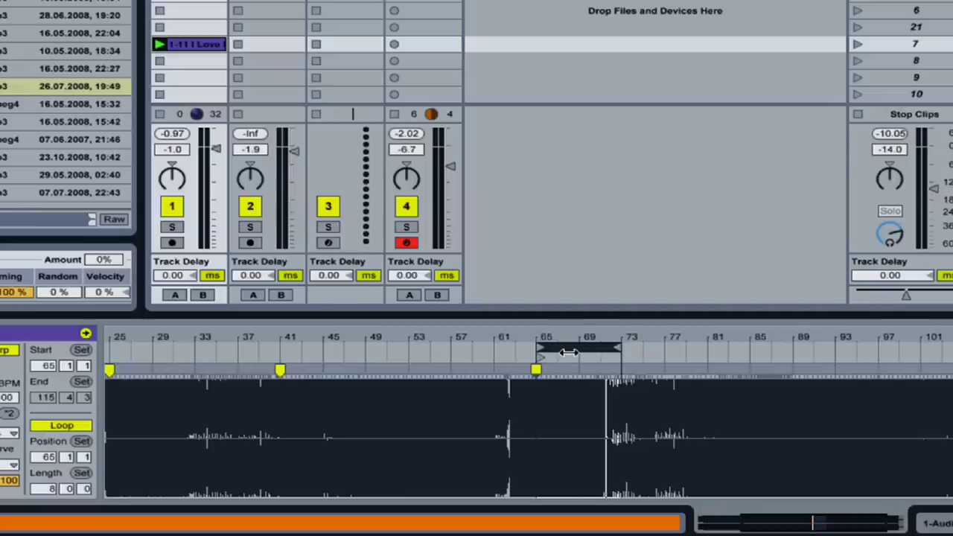
key("Up")
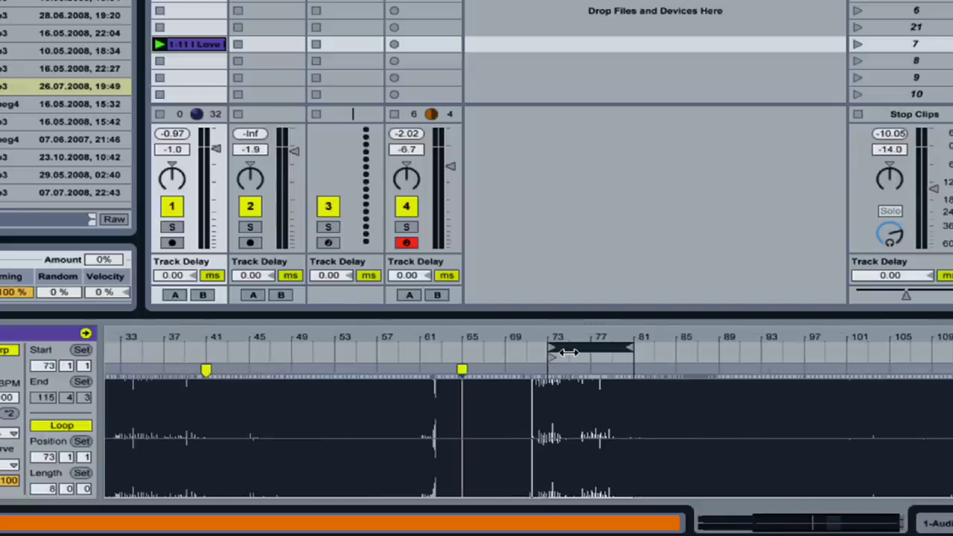
key("Up")
key("Up")
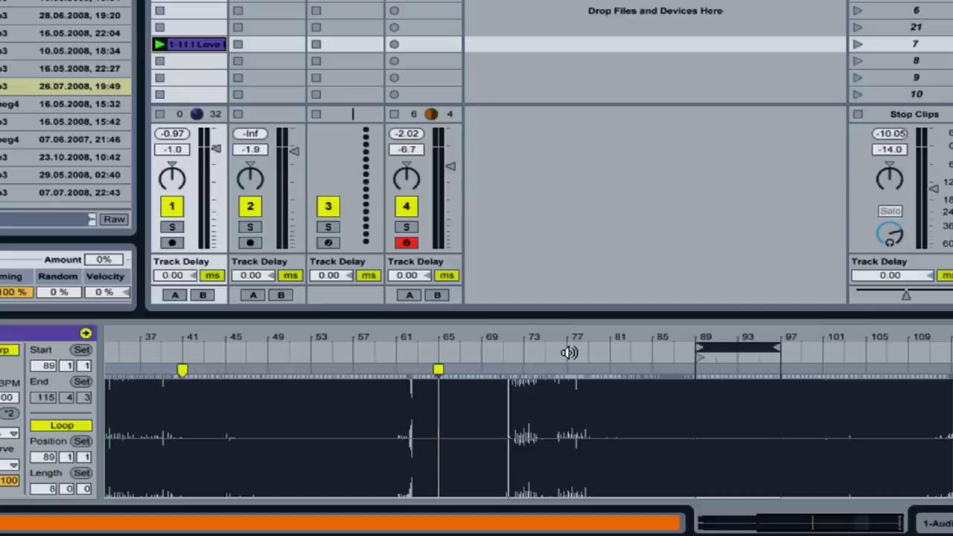
key("Up")
key("Up")
key("Down")
key("Down")
key("Down")
key("Down")
key("Down")
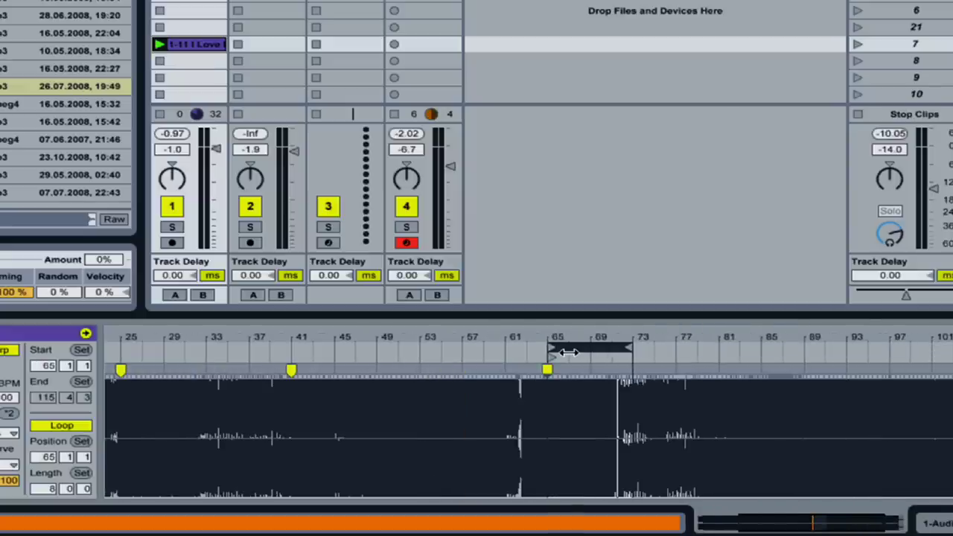
Step: Shift the loop to bar 81, add a warp marker at the transient just after it and align the onset with the bar 81 line
key("Up")
key("Up")
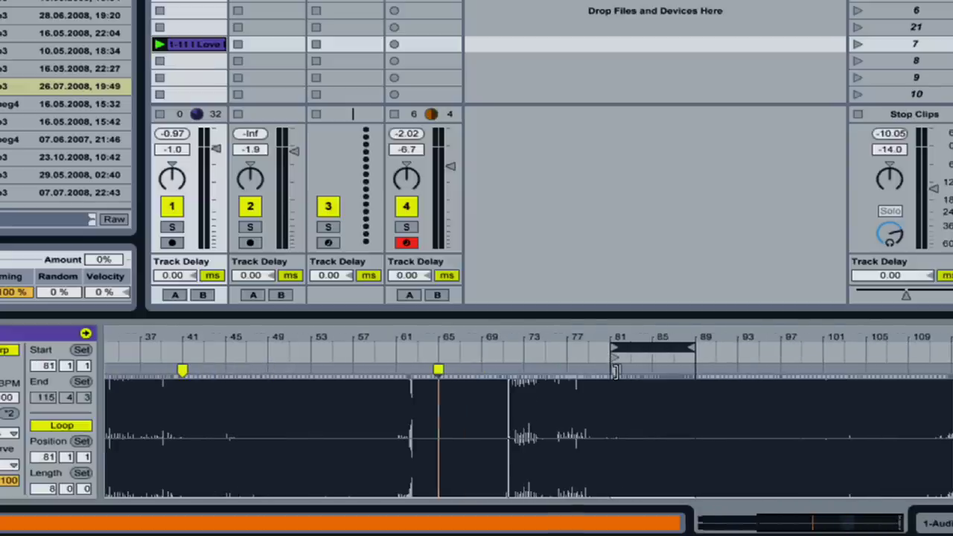
left_click_drag(619, 336, 619, 455)
left_click_drag(525, 337, 524, 446)
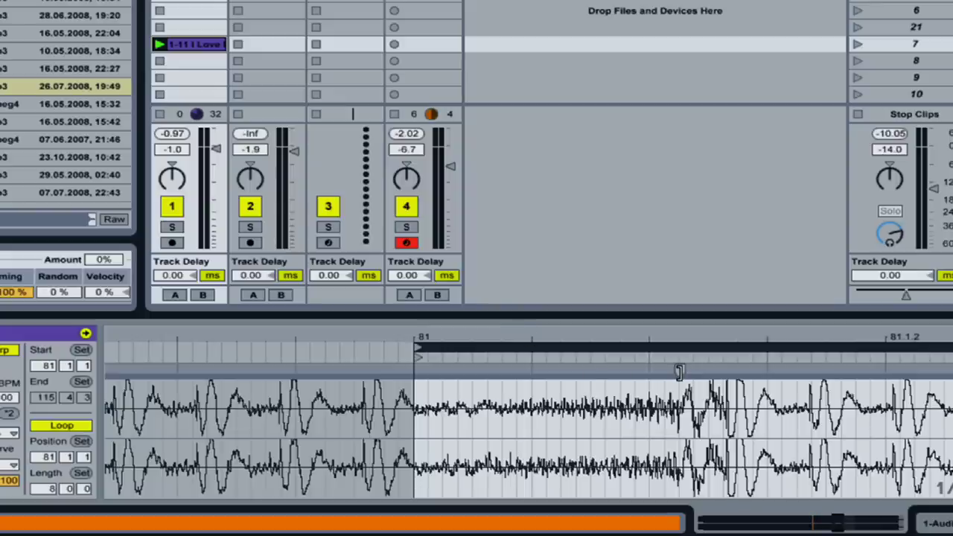
left_click_drag(680, 371, 414, 372)
left_click_drag(419, 335, 428, 380)
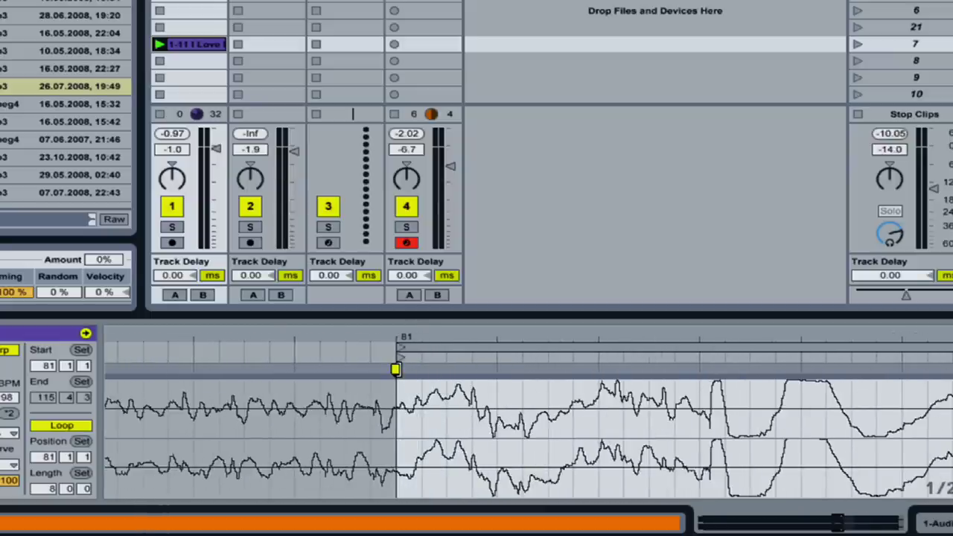
mouse_move(398, 369)
left_mouse_down()
mouse_move(85, 334)
mouse_move(288, 360)
mouse_move(280, 361)
left_mouse_up()
double_click(529, 335)
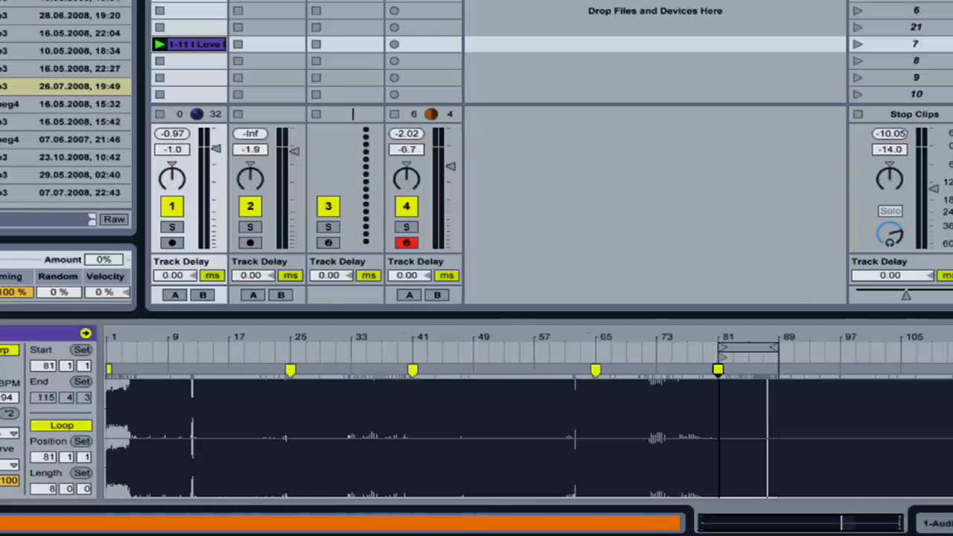
Step: Shift the clip's eight-bar loop forward to bar 97 and relaunch the clip
left_click(624, 350)
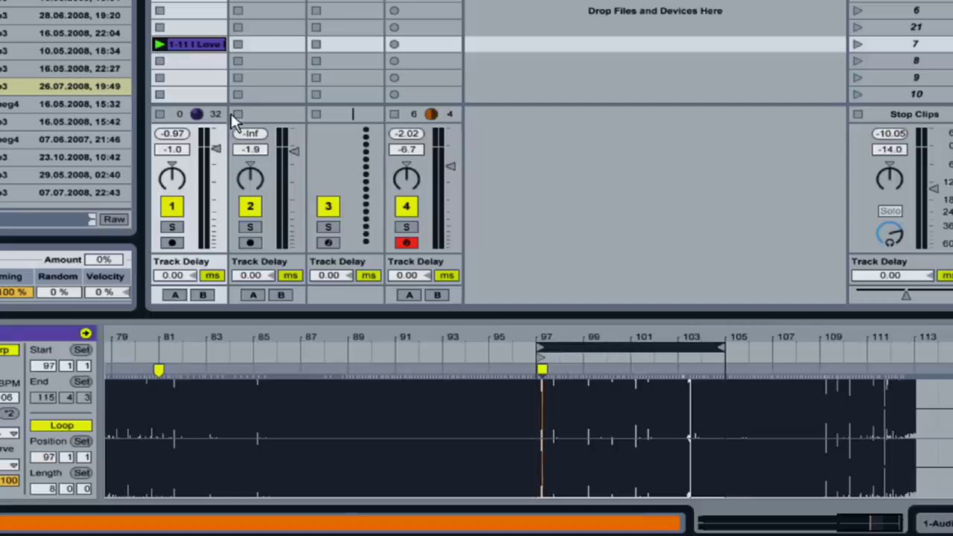
left_click(164, 44)
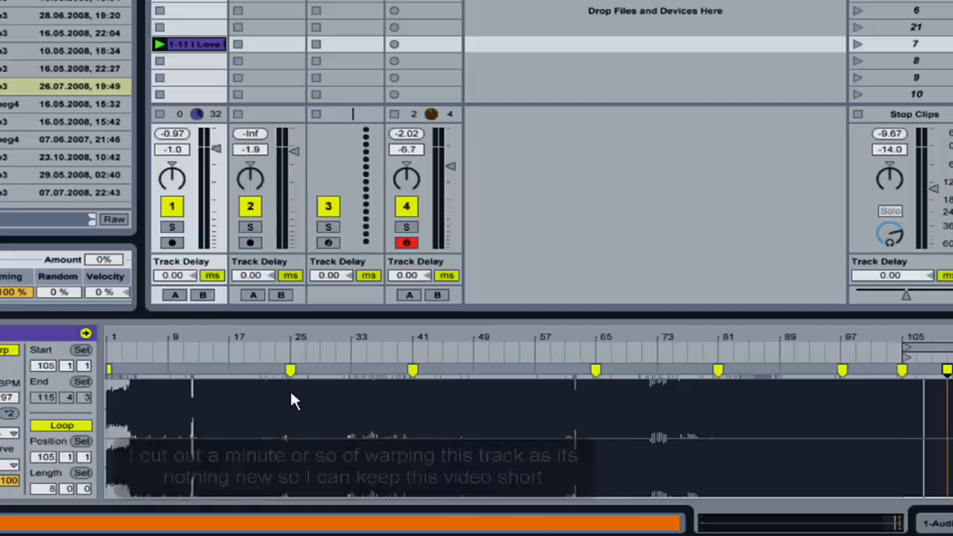
Step: Turn off the clip's loop, set its start to bar 1 and save the clip's settings with the sample
left_click(72, 425)
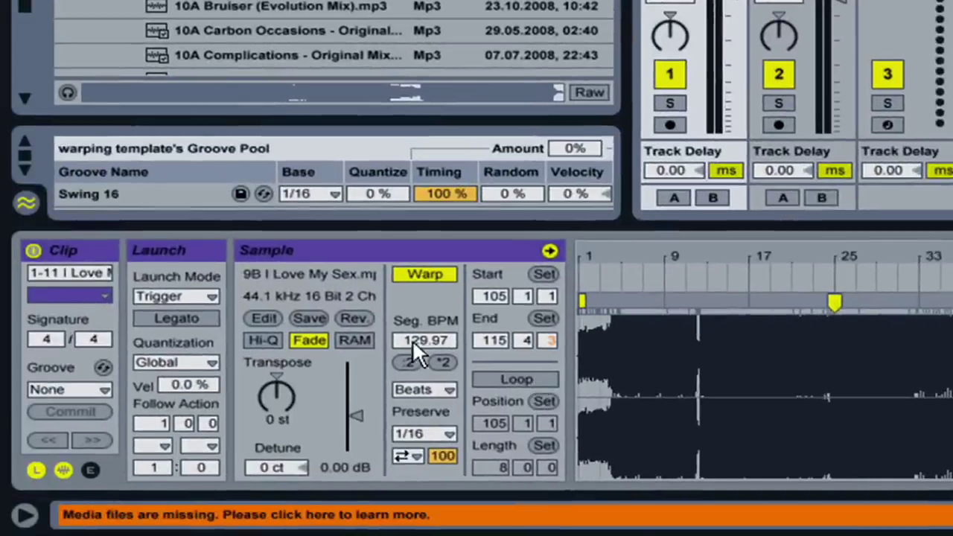
left_click(488, 298)
type("1")
key("Return")
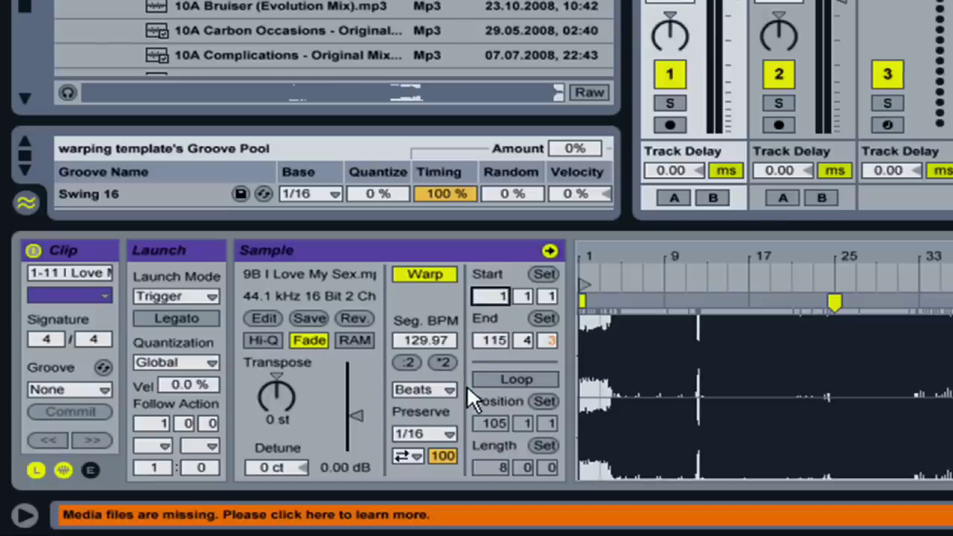
left_click(307, 320)
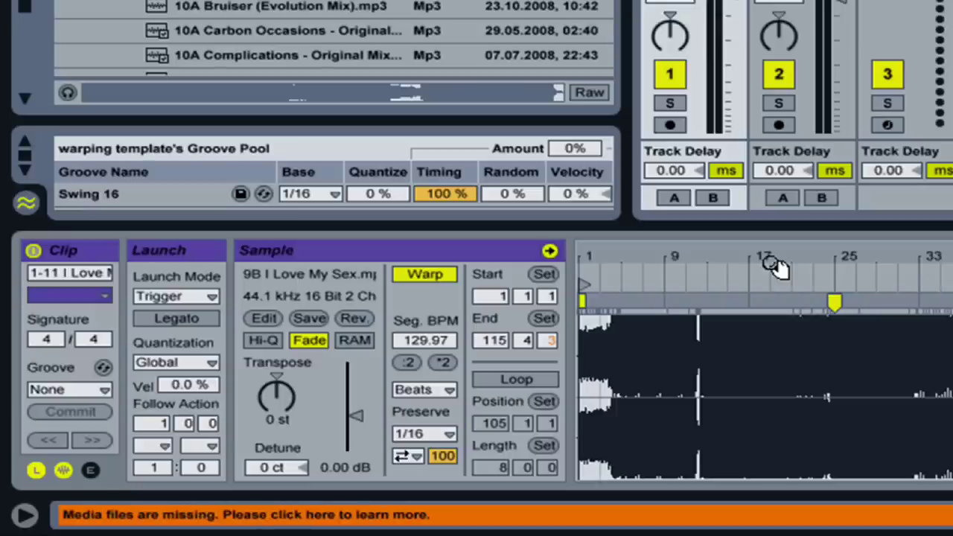
Step: Try placing a warp marker just before 20.1.3 and shifting the audio beneath it, and remove the marker
left_click_drag(771, 261, 771, 261)
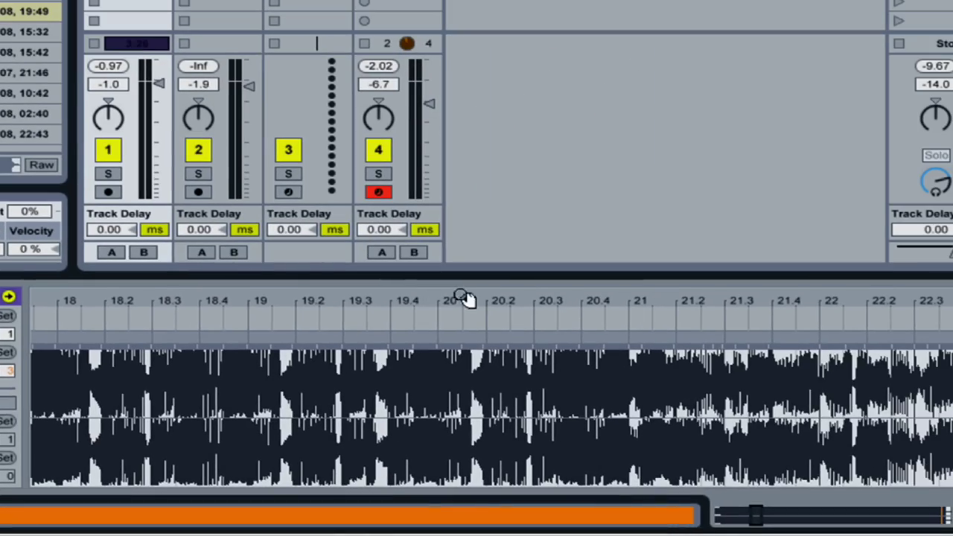
left_click_drag(477, 311, 477, 376)
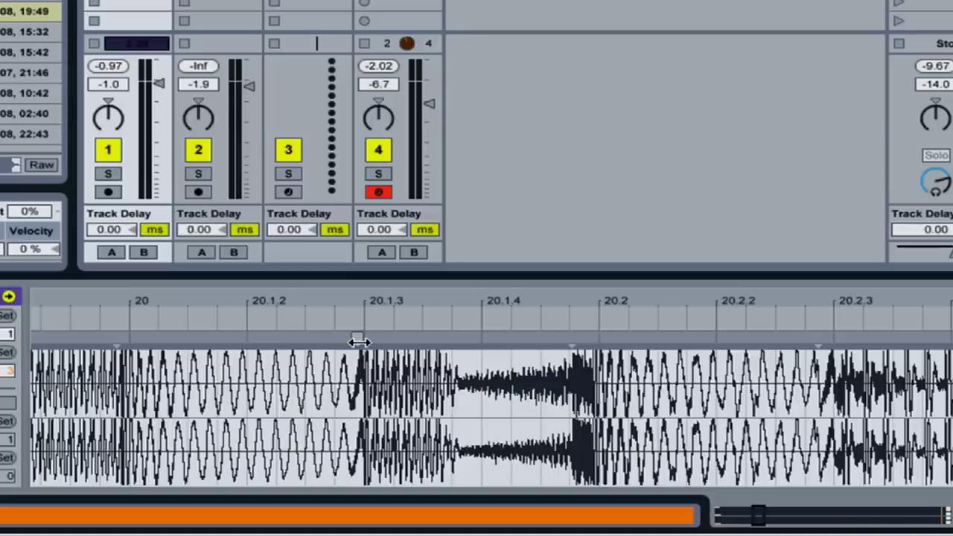
double_click(358, 341)
left_click_drag(358, 341, 398, 341)
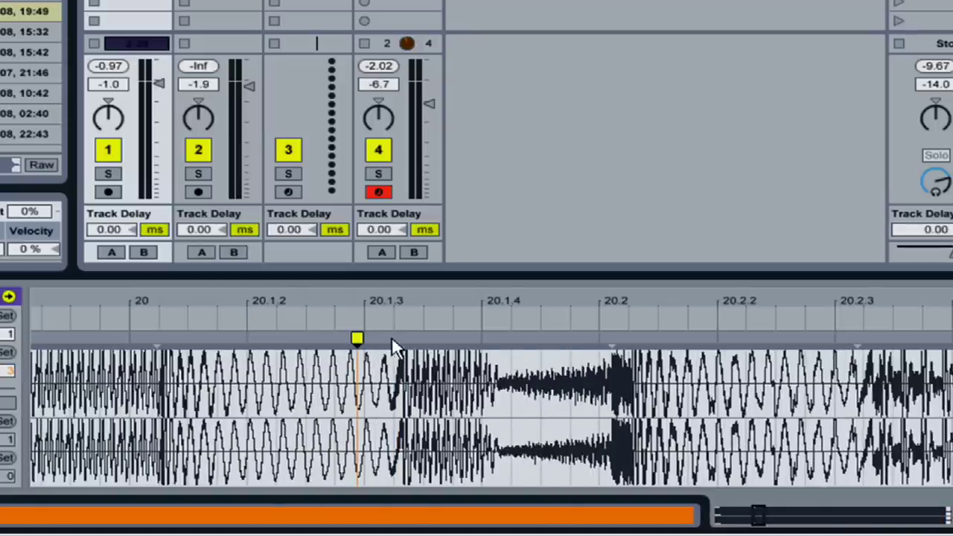
left_click_drag(377, 302, 377, 280)
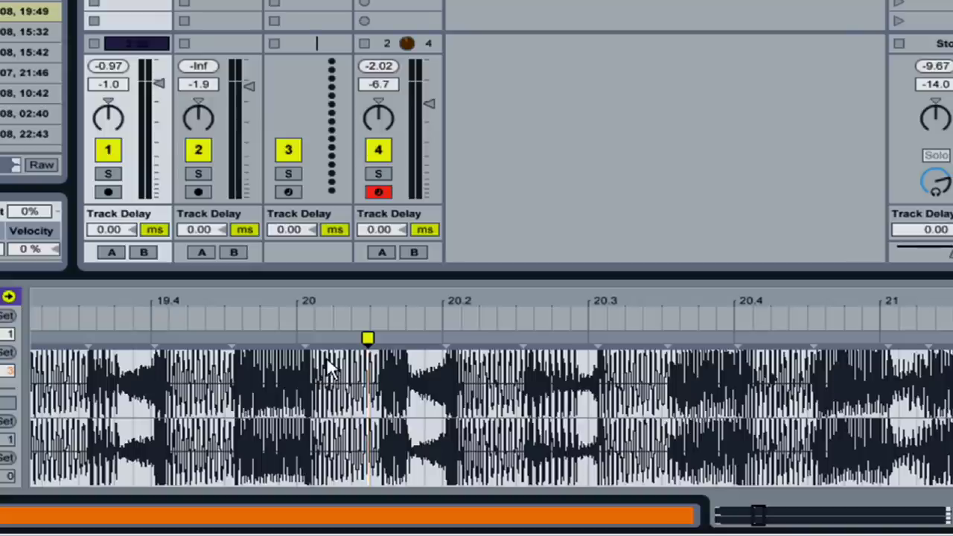
double_click(367, 337)
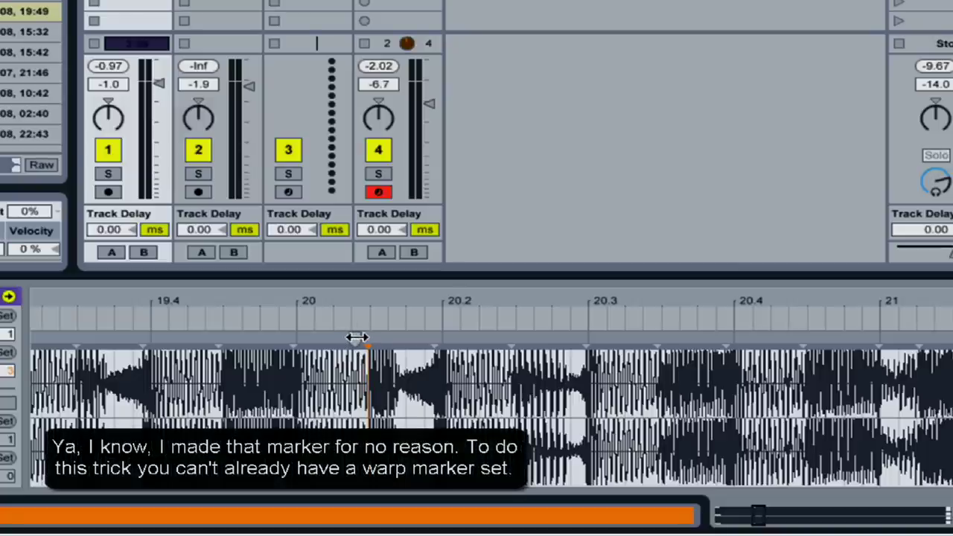
Step: Create warp markers at the transient before 20.1.3 and both neighbouring transients together, moving the middle marker slightly forward
key("ctrl")
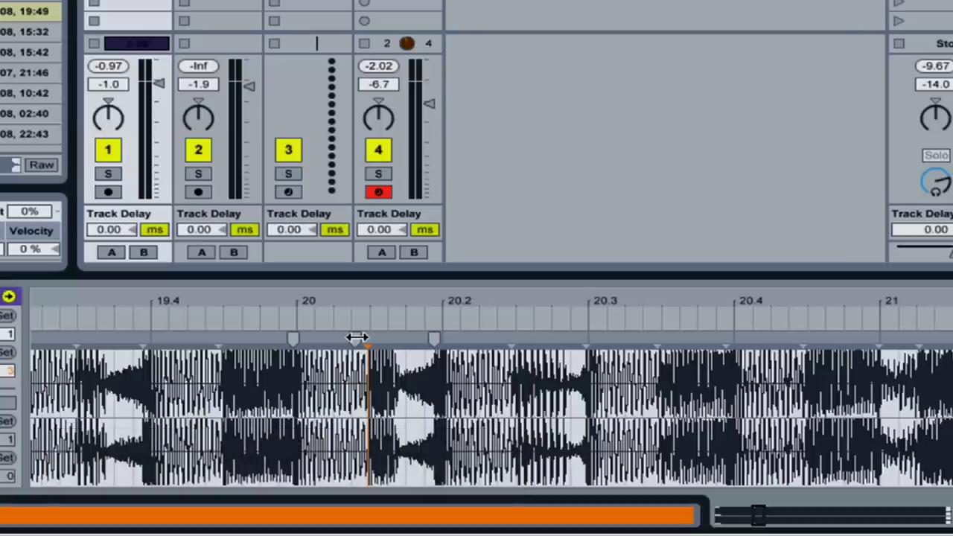
key("ctrl+z")
key("ctrl")
key("ctrl")
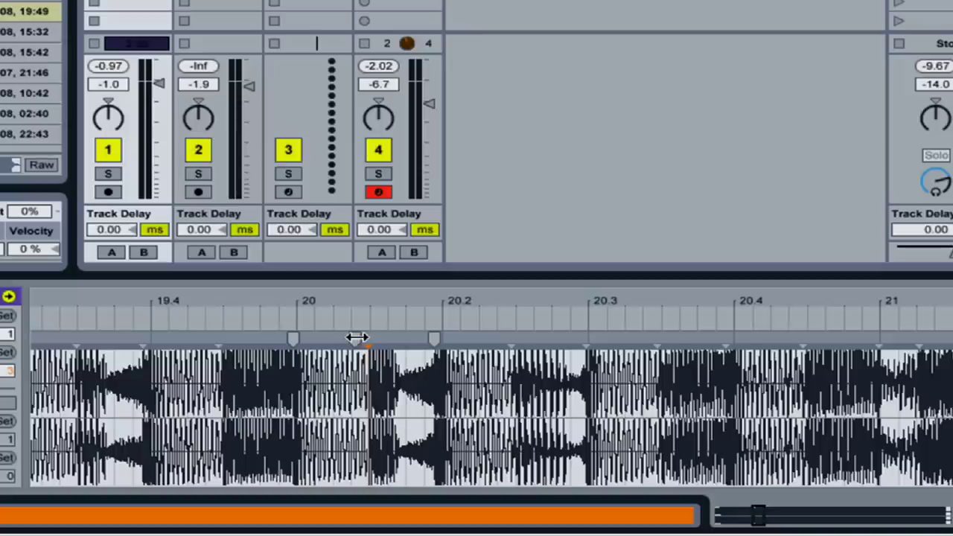
mouse_move(357, 339)
left_mouse_down()
mouse_move(333, 339)
mouse_move(389, 335)
mouse_move(325, 335)
mouse_move(390, 335)
mouse_move(337, 337)
mouse_move(370, 337)
left_mouse_up()
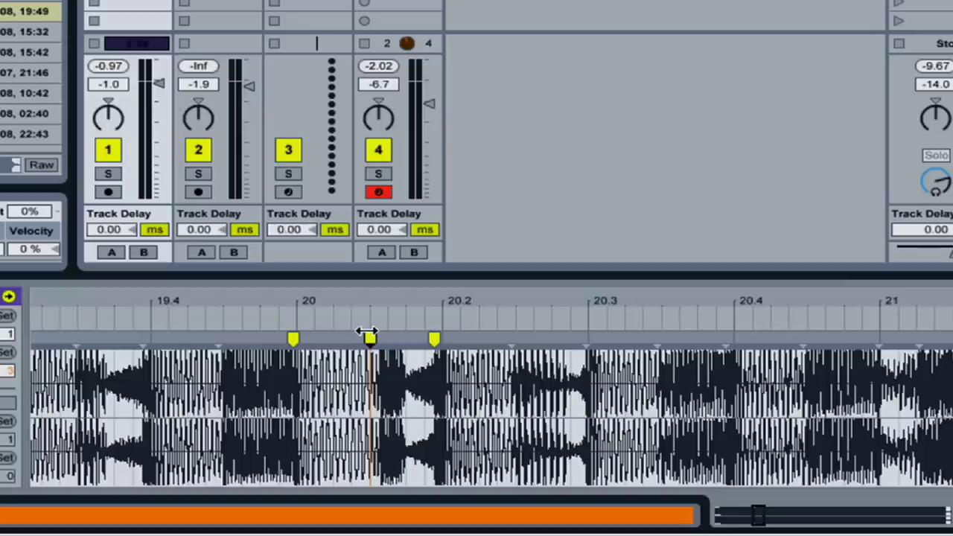
Step: Slide the audio under the middle warp marker near 20.1.3 until the beat's onset lines up with the marker
mouse_move(372, 304)
left_mouse_down()
mouse_move(372, 346)
mouse_move(370, 339)
left_mouse_up()
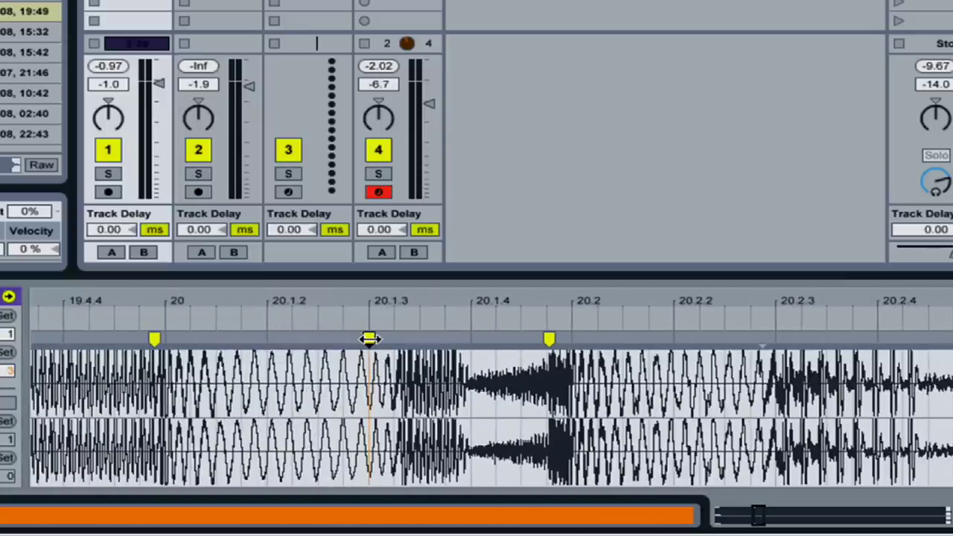
left_click_drag(370, 339, 338, 343)
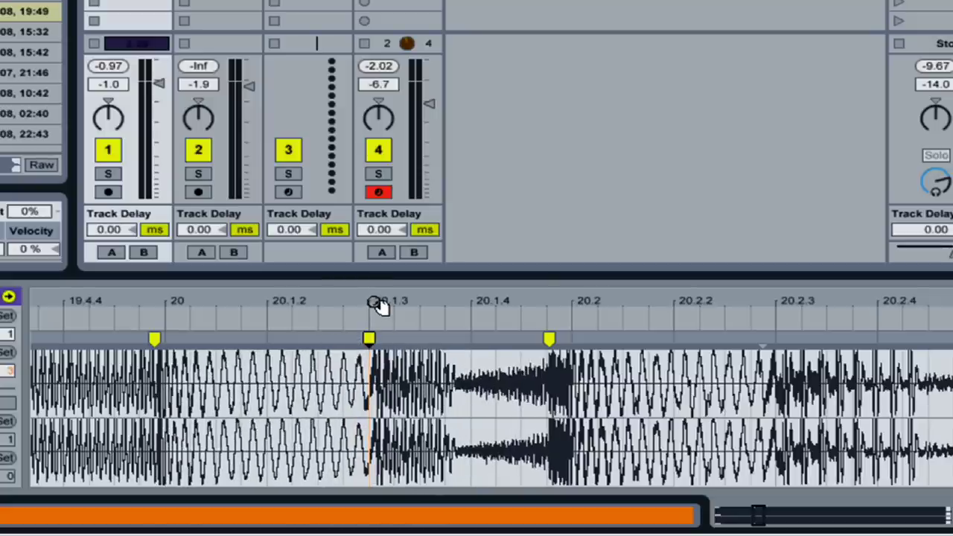
left_click_drag(375, 303, 376, 67)
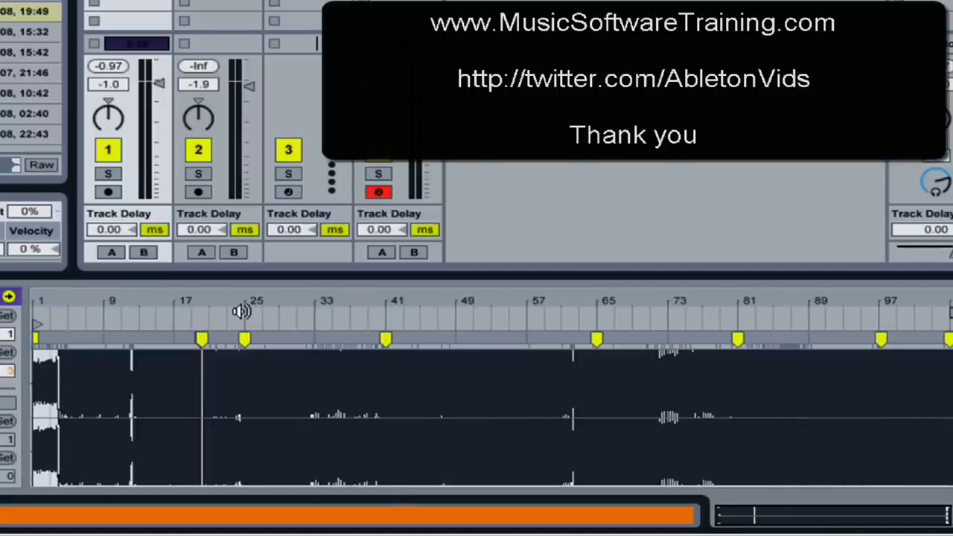